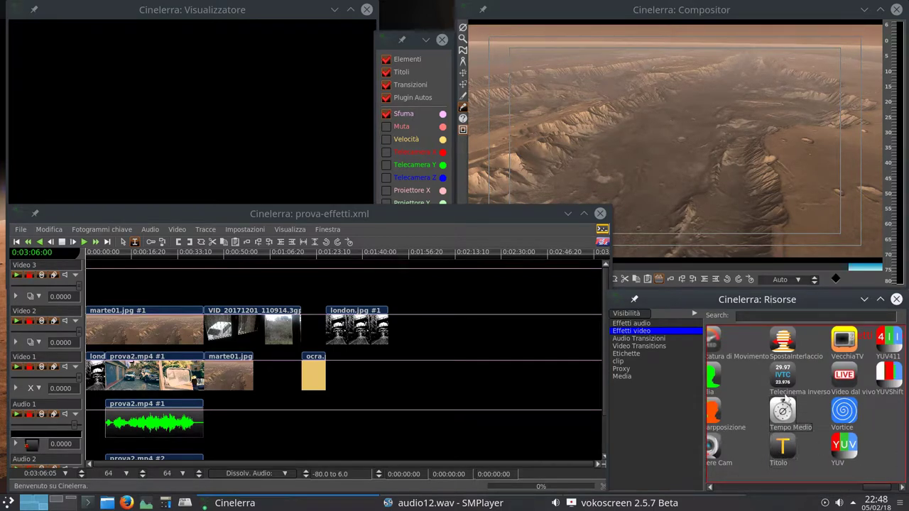
Attach the Bilanciamento Colore and CampoVideo effects to the whole Video 2 track
left_click_drag(875, 487, 710, 487)
left_click_drag(776, 353, 576, 340)
left_click_drag(844, 411, 541, 344)
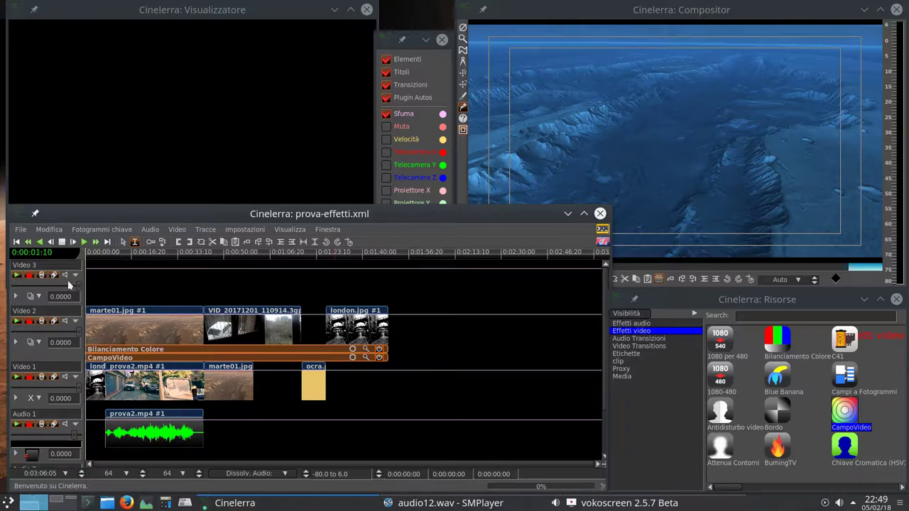
left_click(15, 242)
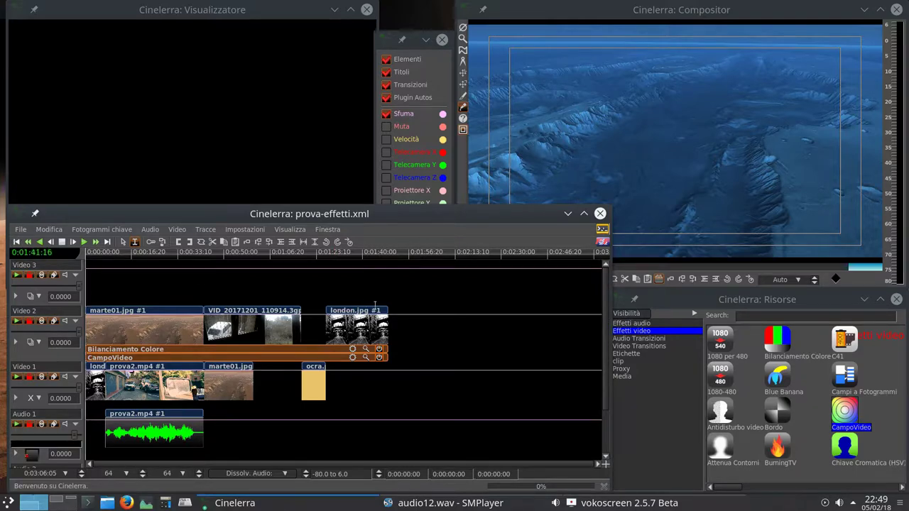
left_click(421, 332)
key("End")
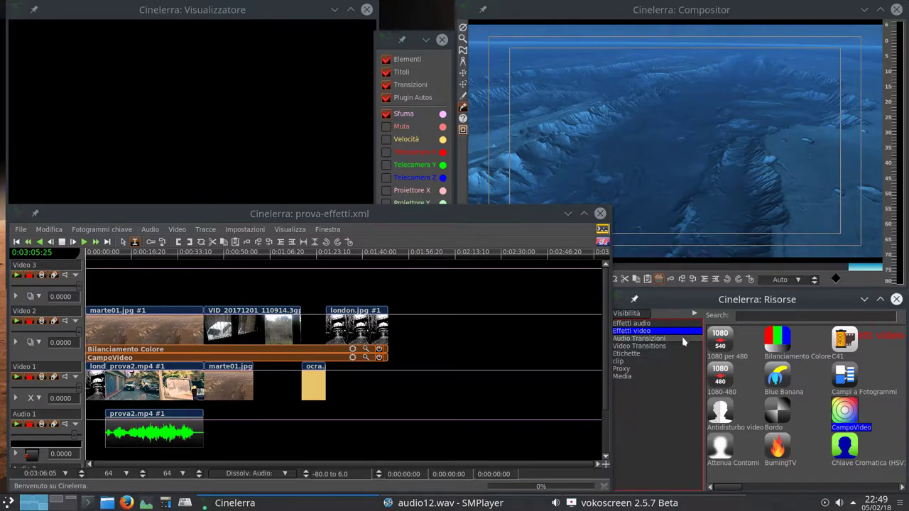
Look over the audio effects and try to attach the Blue Banana video effect to the empty Video 3 track
left_click(674, 323)
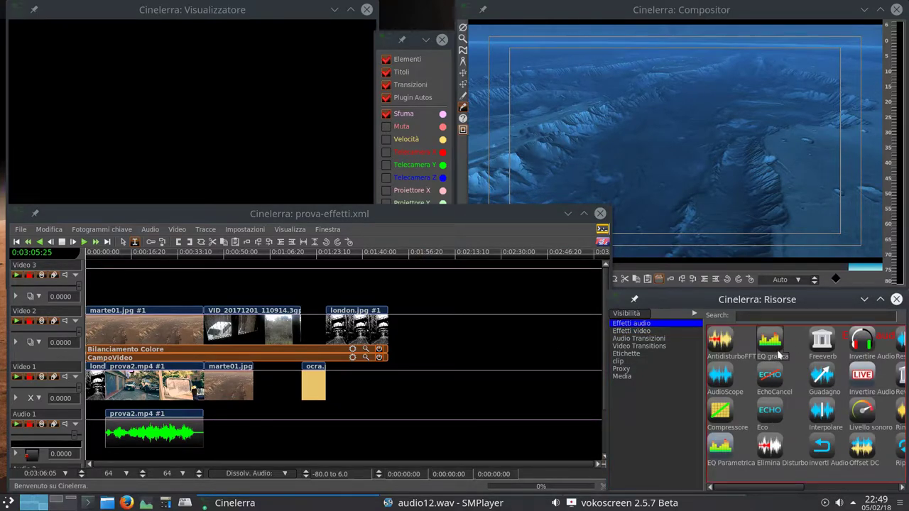
left_click(675, 332)
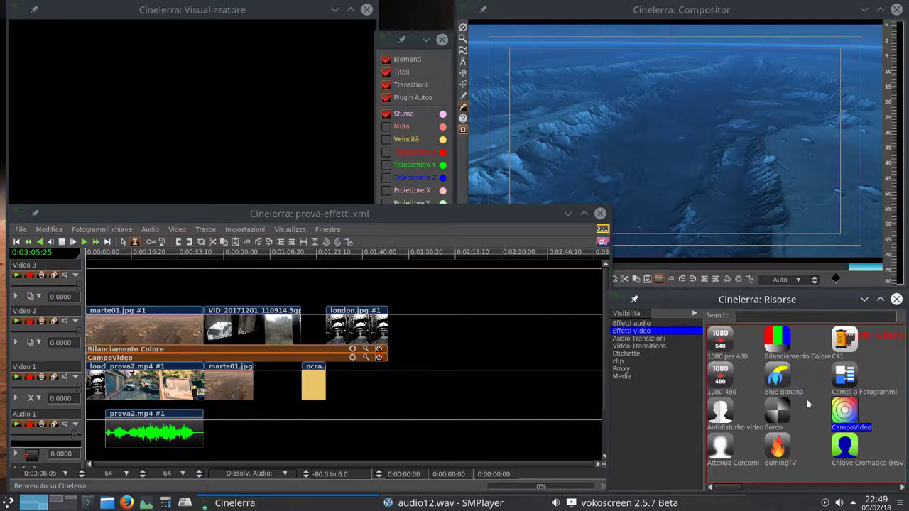
left_click_drag(777, 377, 213, 281)
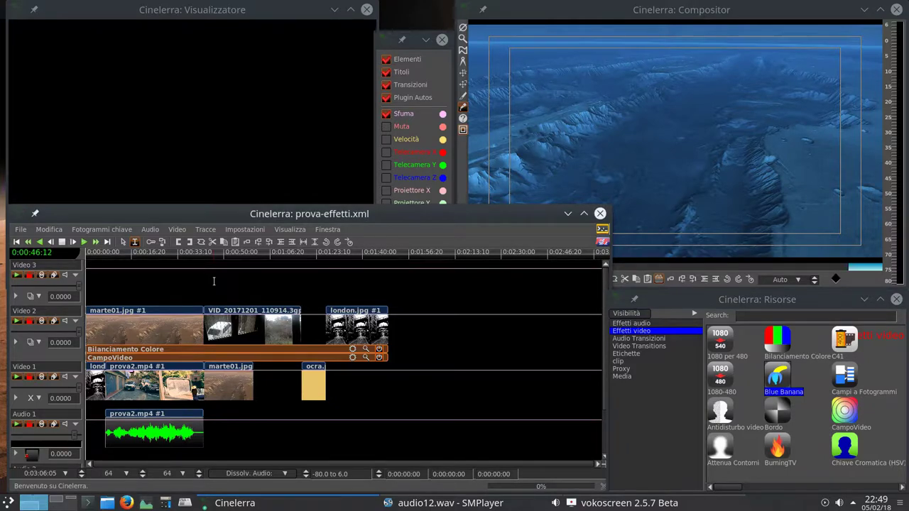
right_click(213, 281)
left_click(446, 291)
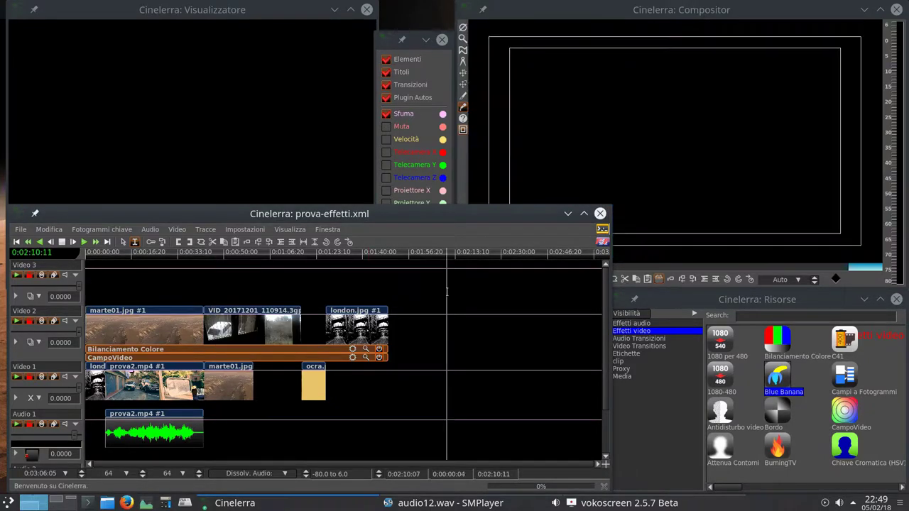
Select the range from 0:00:31:12 to 0:01:01:23 and attach the Blue Banana effect to that part of Video 3
left_click(172, 287)
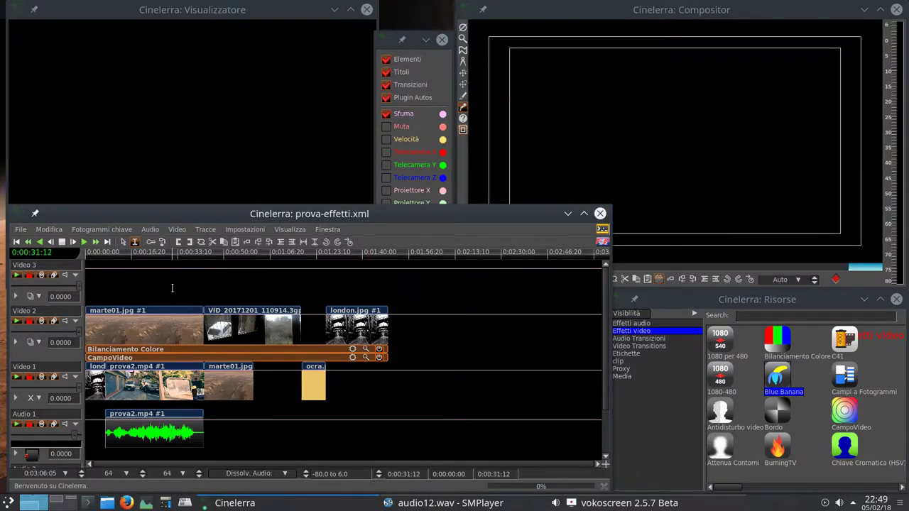
left_click_drag(172, 288, 256, 287)
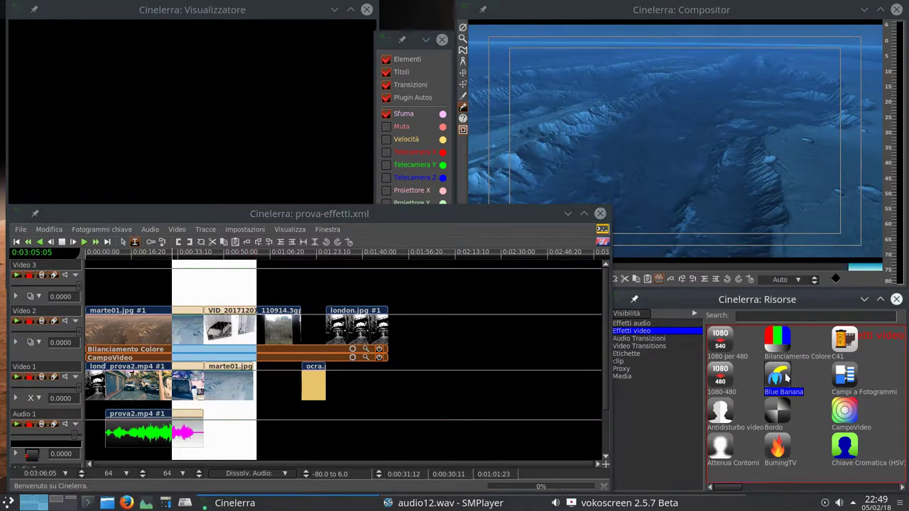
left_click_drag(792, 383, 234, 282)
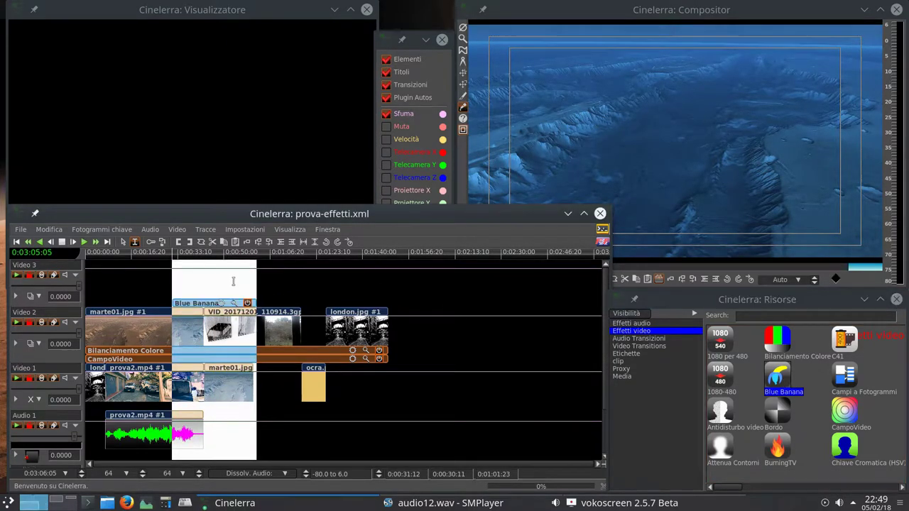
left_click(297, 287)
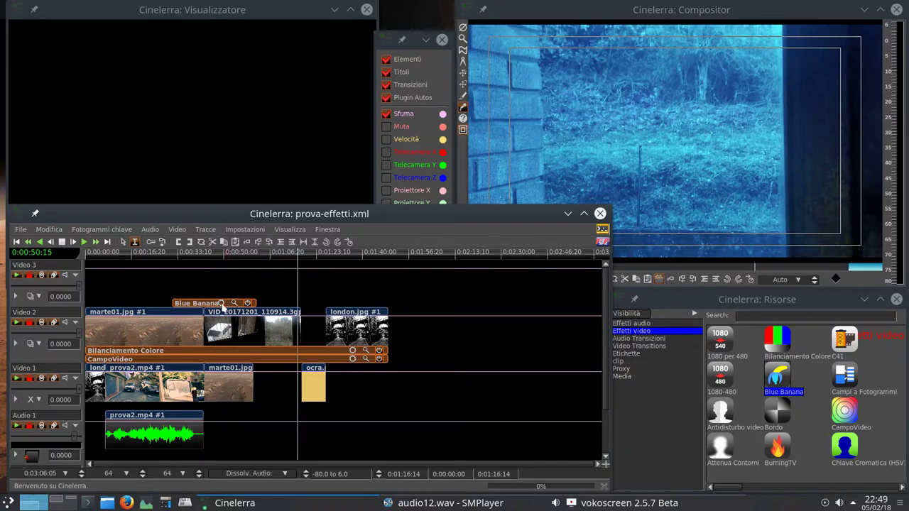
Return to the start of the timeline and delete the Video 3 track
left_click(16, 243)
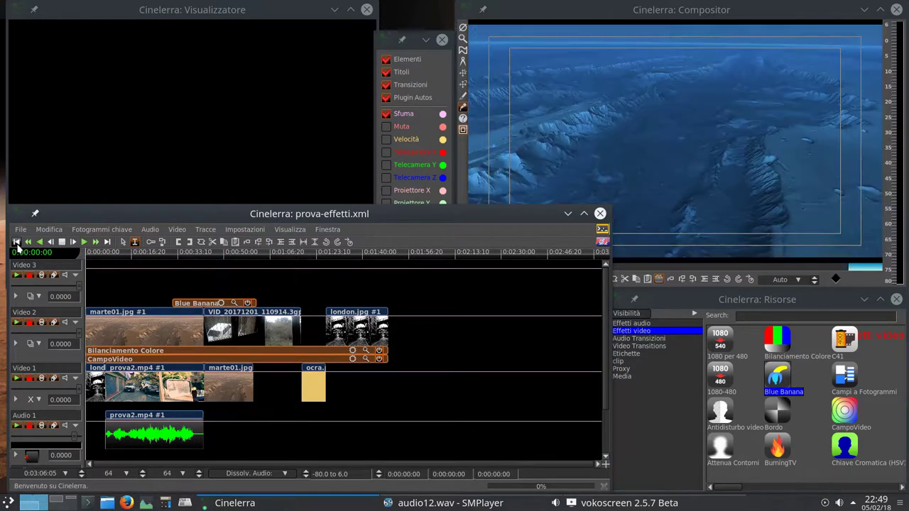
right_click(149, 278)
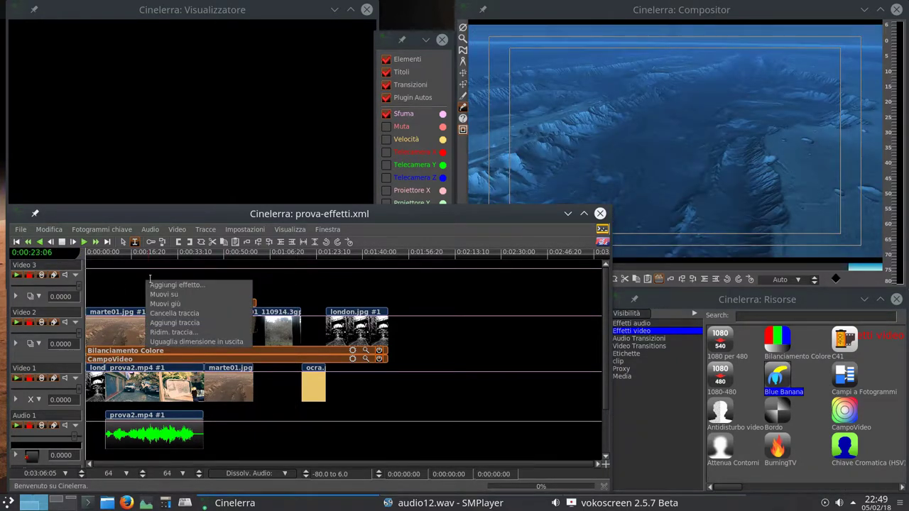
left_click(174, 314)
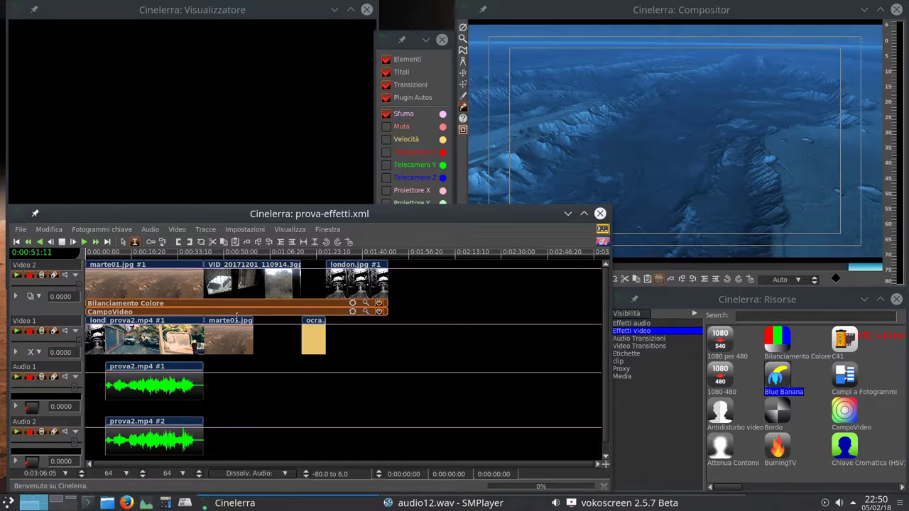
Detach the CampoVideo and Bilanciamento Colore effects from the Video 2 track
right_click(273, 312)
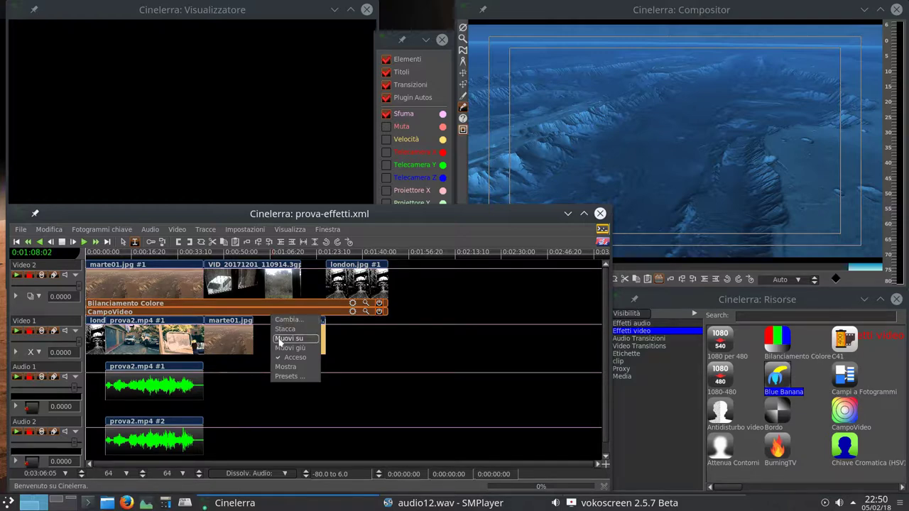
left_click(284, 329)
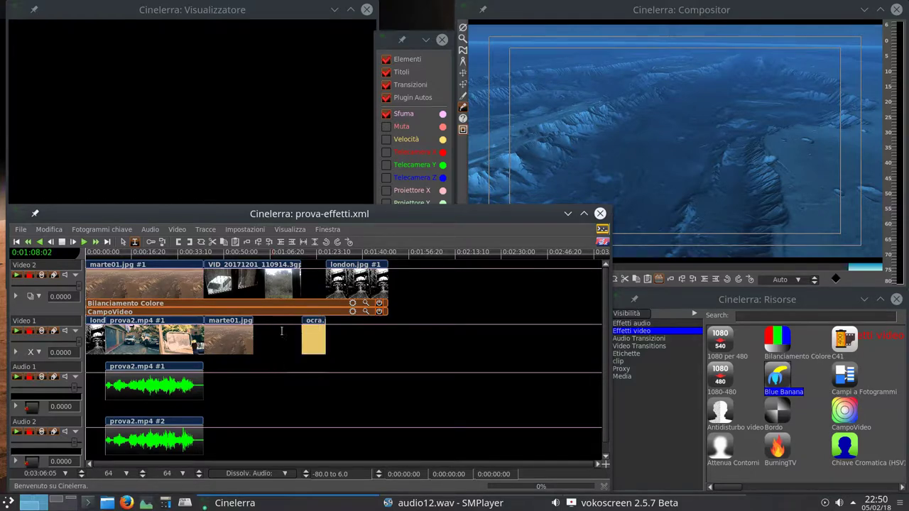
right_click(276, 304)
left_click(284, 329)
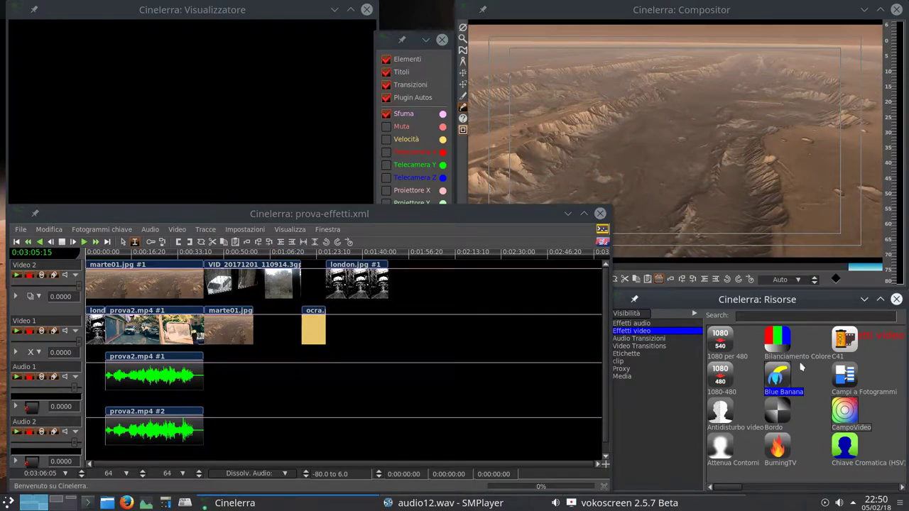
Attach the Color Balance plugin to the Video 2 track through its add-effect dialog
left_click_drag(783, 346, 542, 305)
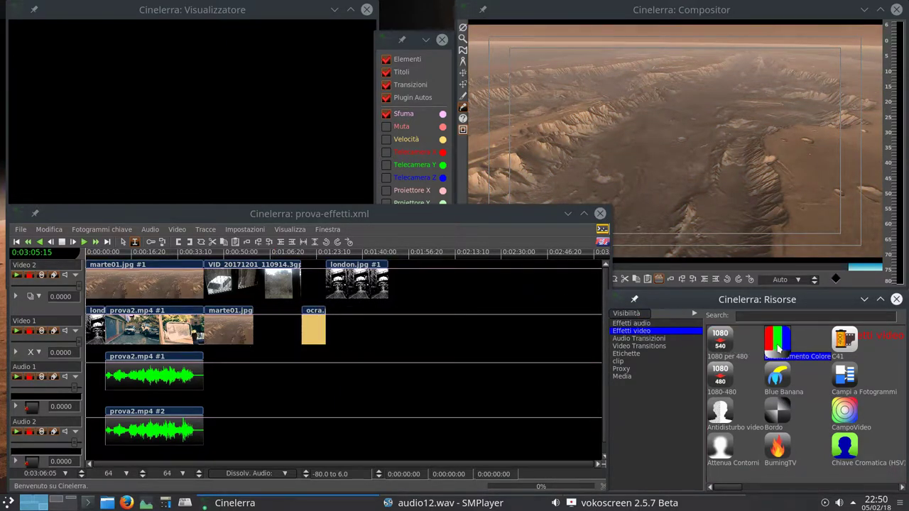
right_click(171, 287)
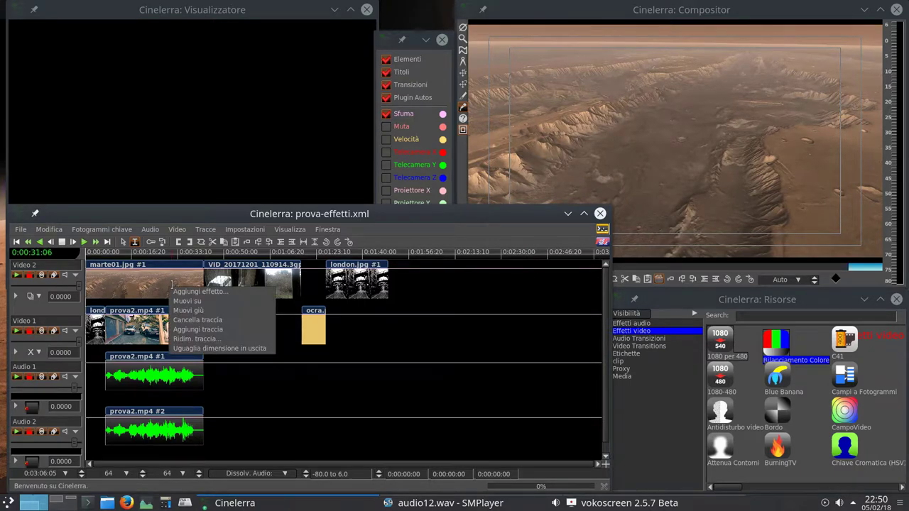
left_click(214, 292)
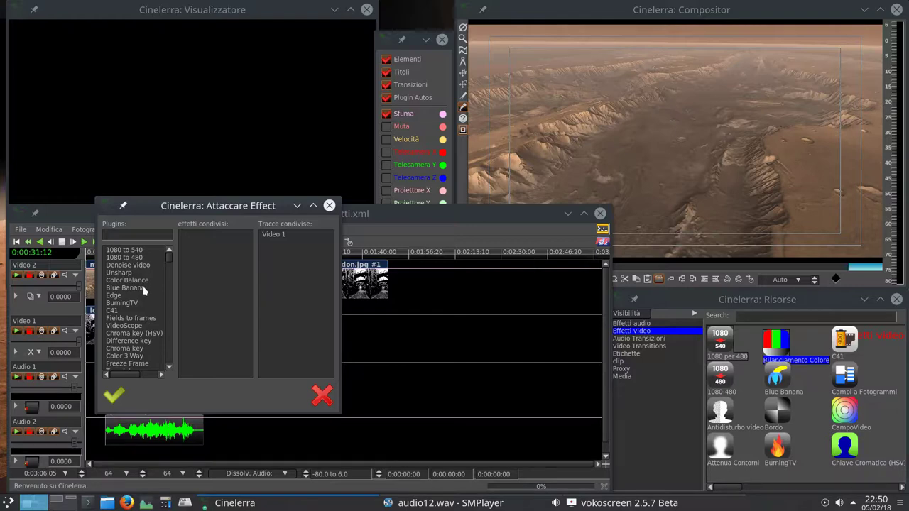
mouse_move(169, 255)
left_mouse_down()
mouse_move(178, 370)
mouse_move(184, 246)
left_mouse_up()
left_click(129, 280)
left_click(114, 394)
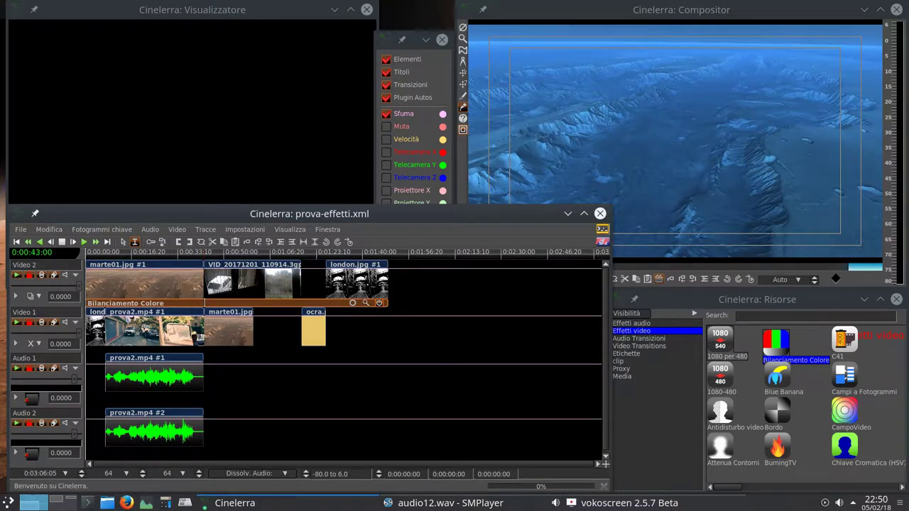
Shift the Ciano–Rosso balance of Video 2's Bilanciamento Colore effect slightly toward Rosso and close its settings
left_click(581, 138)
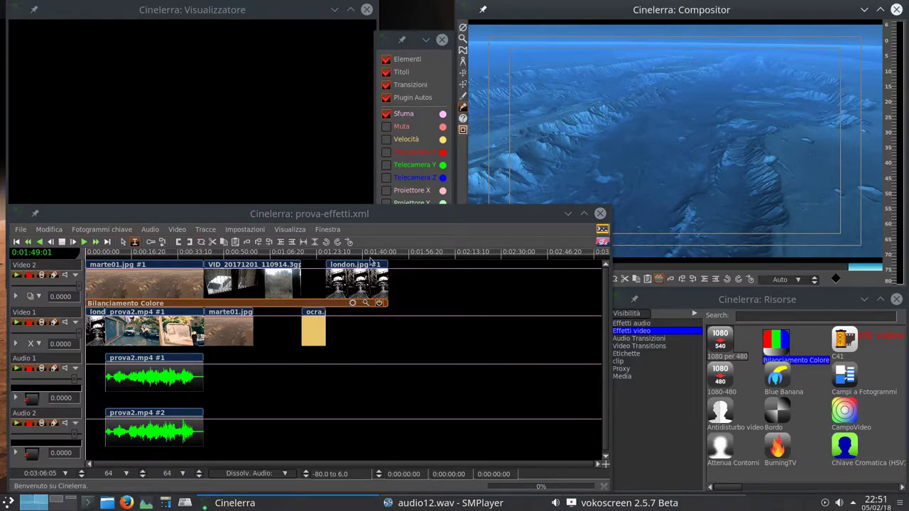
left_click(365, 304)
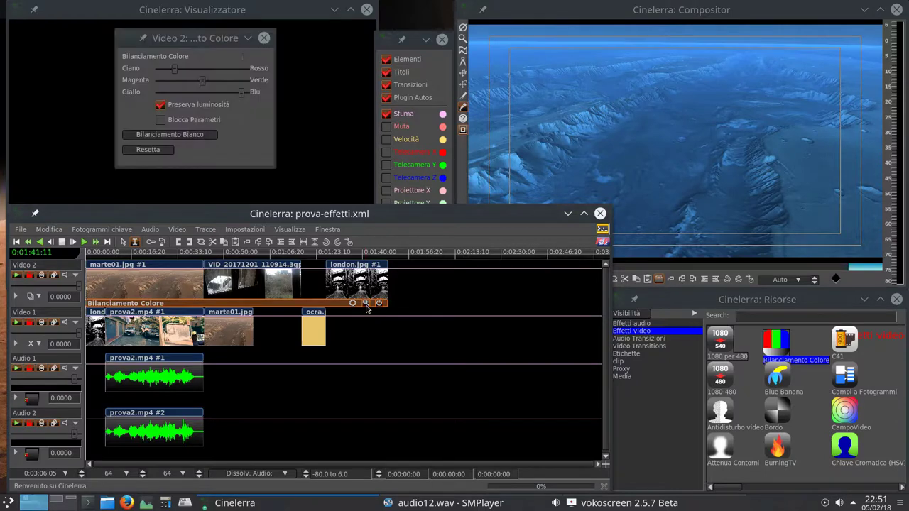
mouse_move(174, 68)
left_mouse_down()
mouse_move(136, 77)
mouse_move(213, 74)
mouse_move(181, 71)
left_mouse_up()
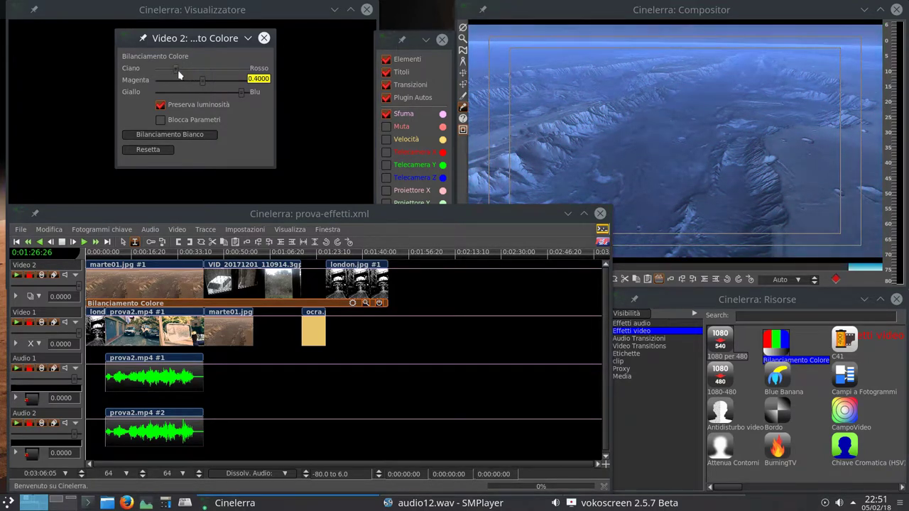
left_click(264, 38)
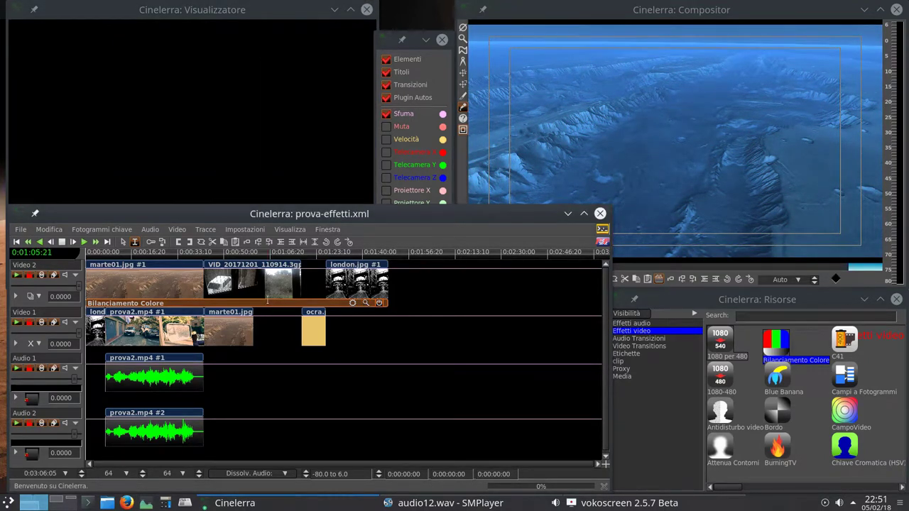
Show the Bilanciamento Colore settings of Video 2 from the effect's own options and close them
right_click(269, 304)
left_click(280, 354)
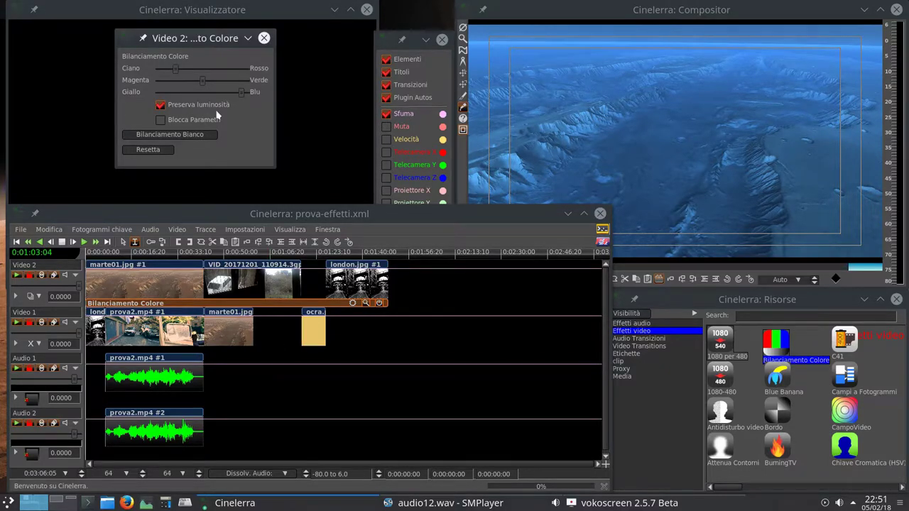
left_click(263, 38)
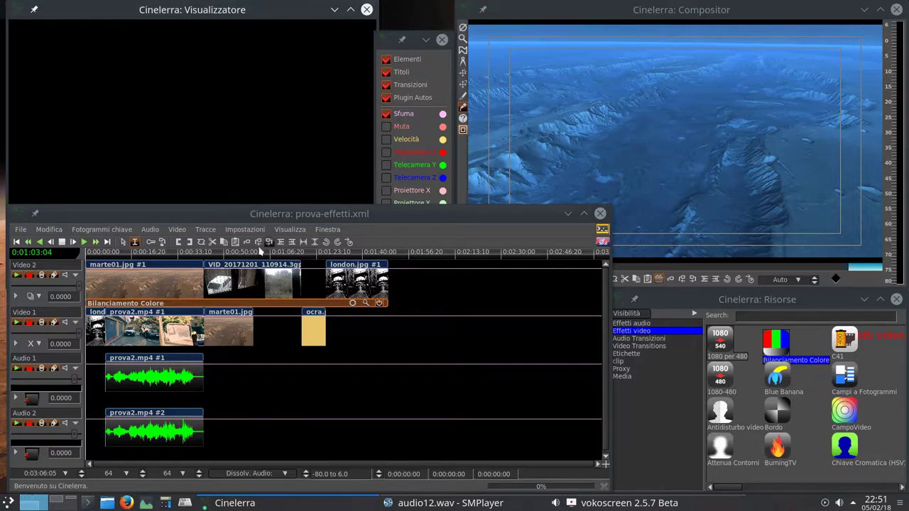
Examine the plugins, shared effects and shared tracks offered for changing the Bilanciamento Colore effect on Video 2
right_click(255, 304)
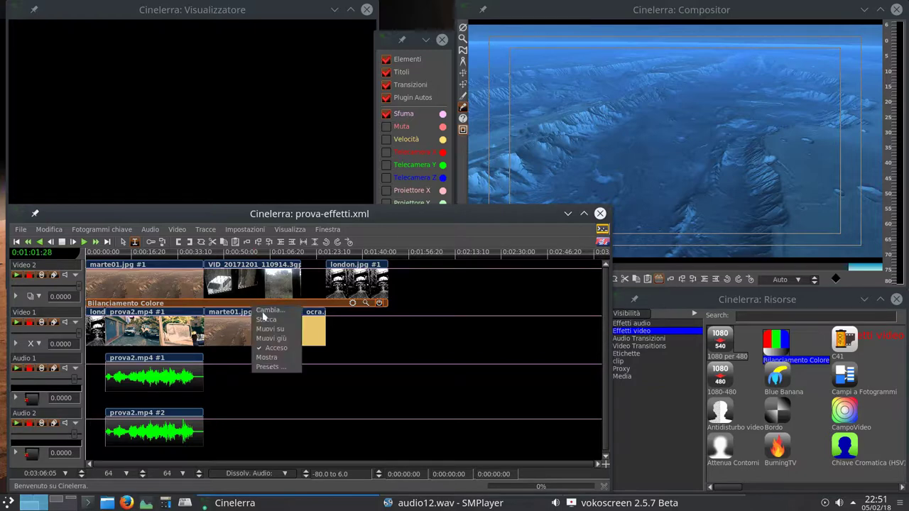
left_click(262, 316)
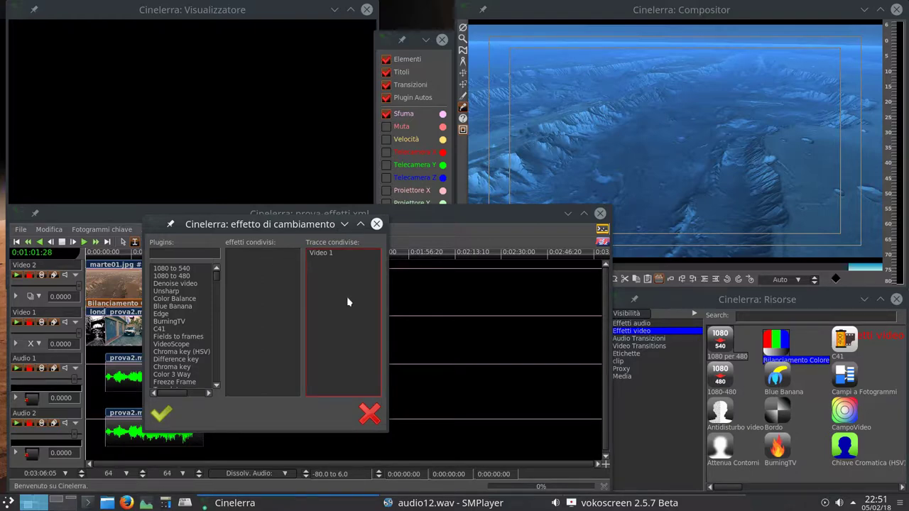
left_click(370, 417)
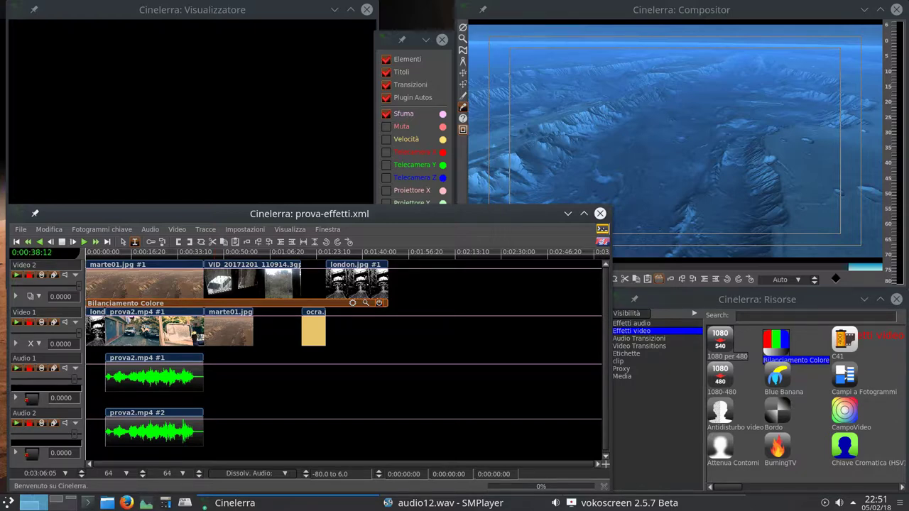
Attach the shared effect Video 2: Bilanciamento Colore to the Video 1 track
right_click(190, 330)
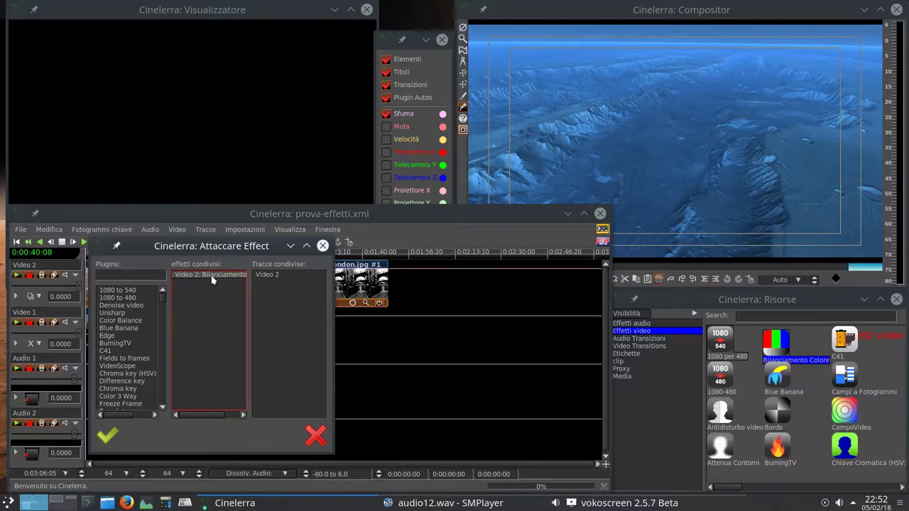
left_click(211, 277)
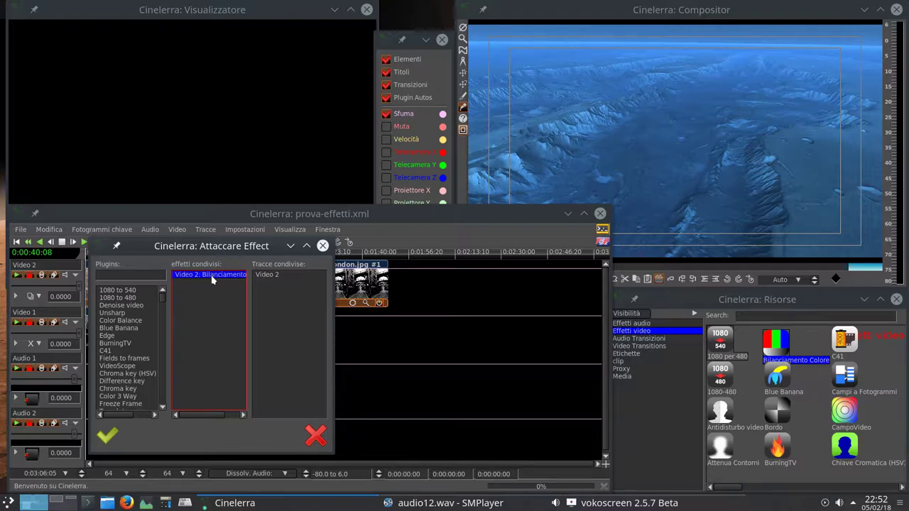
left_click(108, 436)
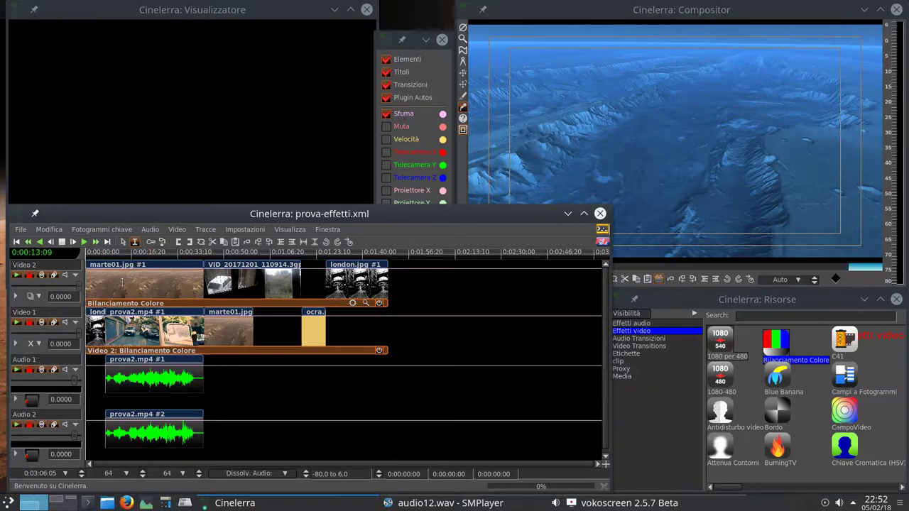
Turn off playback of the Video 2 track and preview the shared effect on Video 1 at 0:00:18:18
left_click_drag(137, 287, 85, 284)
left_click(16, 275)
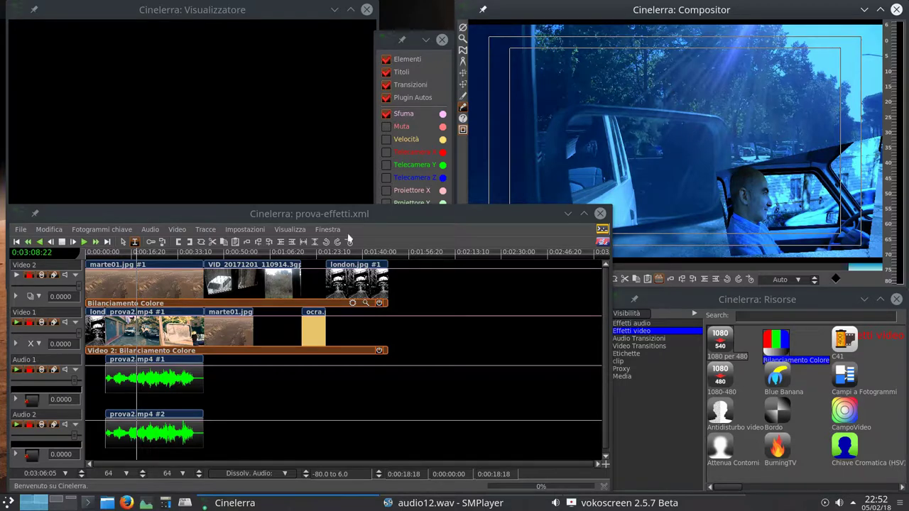
left_click(15, 243)
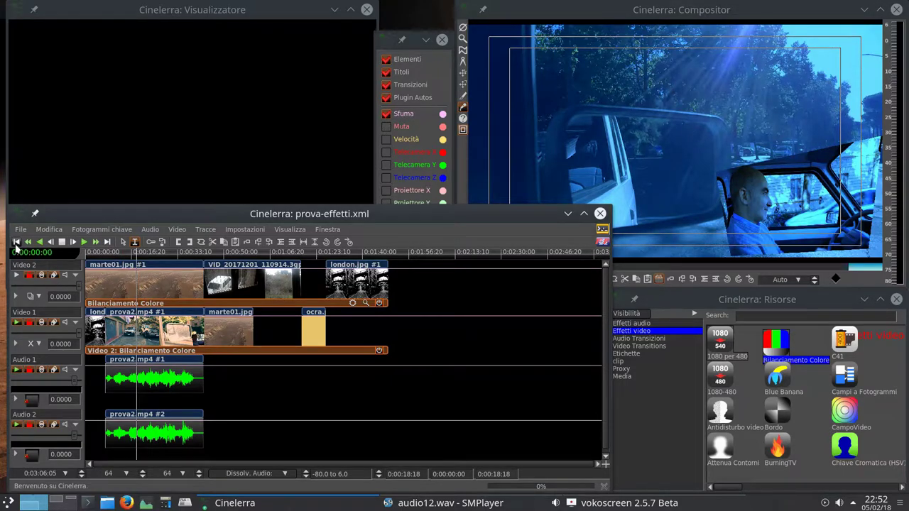
Turn playback of the Video 2 track back on and point out the Bilanciamento Colore bars on both video tracks
left_click(16, 274)
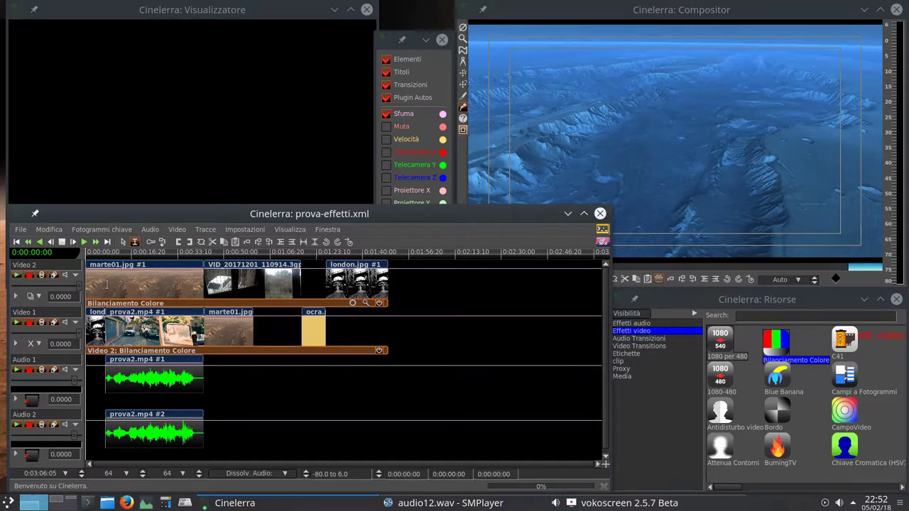
mouse_move(291, 348)
left_mouse_down()
mouse_move(302, 346)
mouse_move(284, 350)
left_mouse_up()
left_click(267, 312)
left_click_drag(266, 311, 363, 324)
left_click(367, 350)
left_click_drag(367, 349, 387, 331)
Show and close Video 2's Bilanciamento Colore settings, and temporarily withhold Video 2 from the output to preview the shared effect on Video 1
left_click(365, 303)
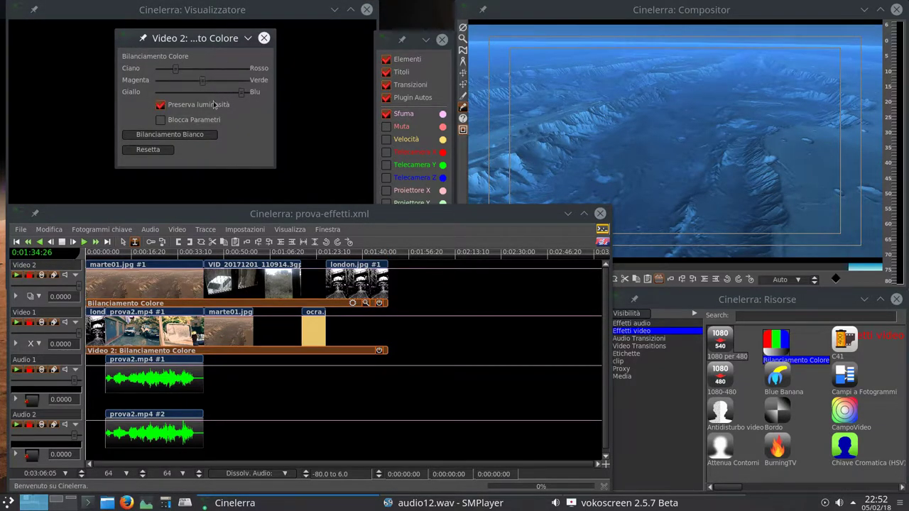
left_click(265, 37)
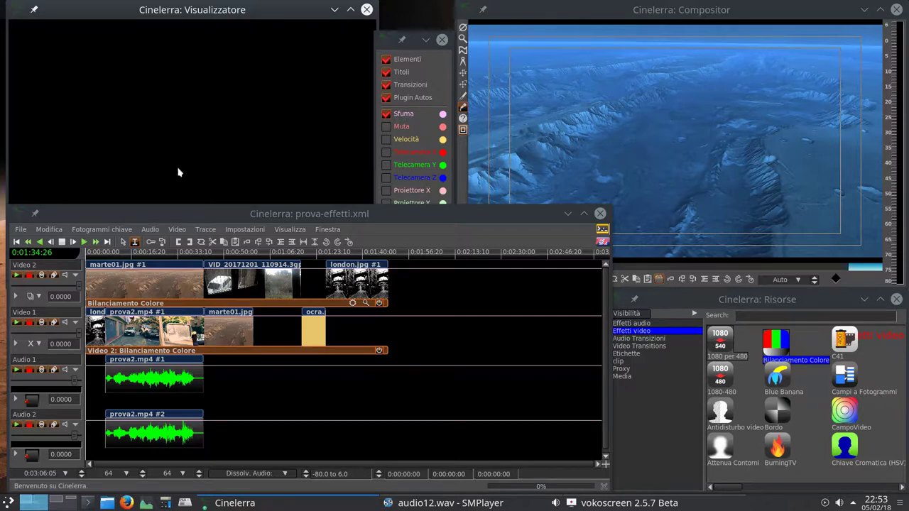
left_click(65, 277)
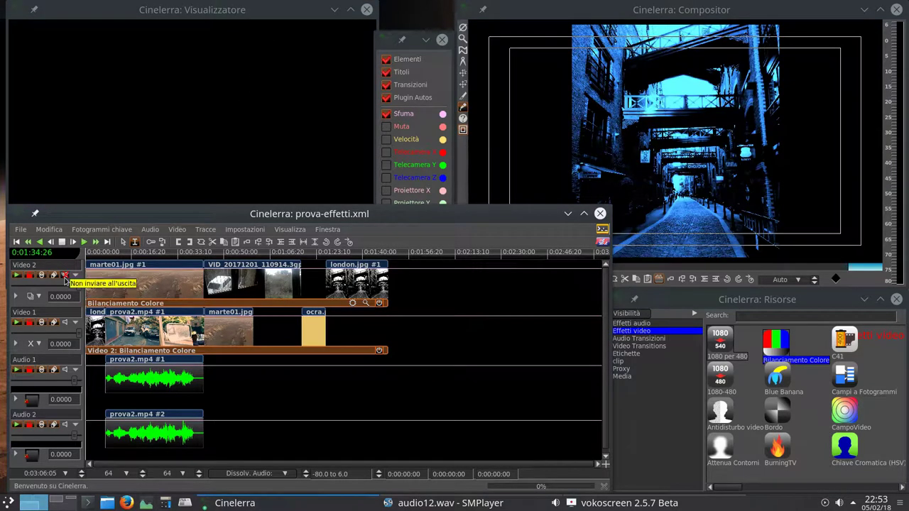
left_click(64, 276)
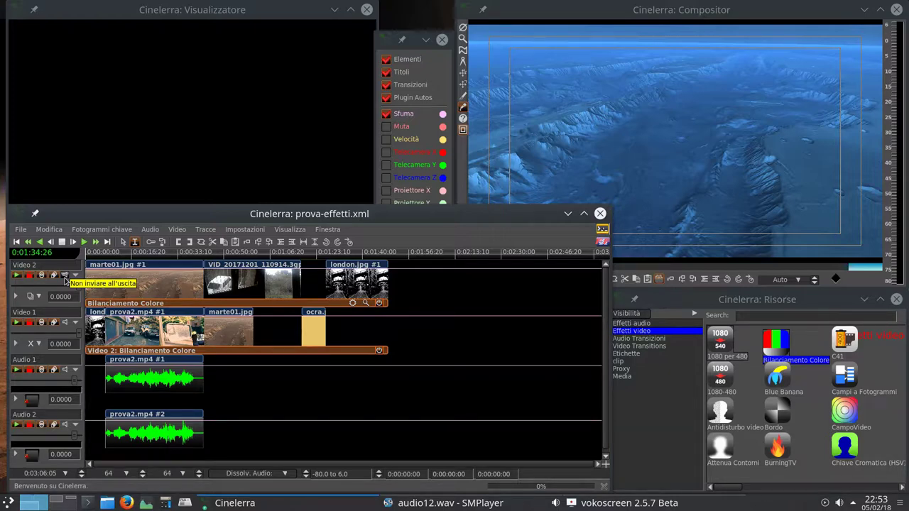
Browse the audio effects in the resources, picking out Reverb and Compressore, and return to the video effects
left_click(678, 324)
left_click_drag(760, 487, 800, 490)
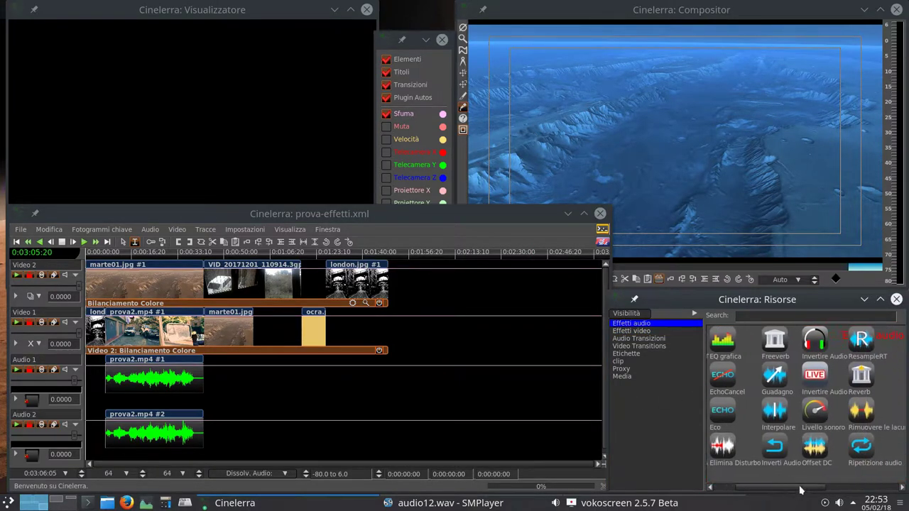
left_click(860, 379)
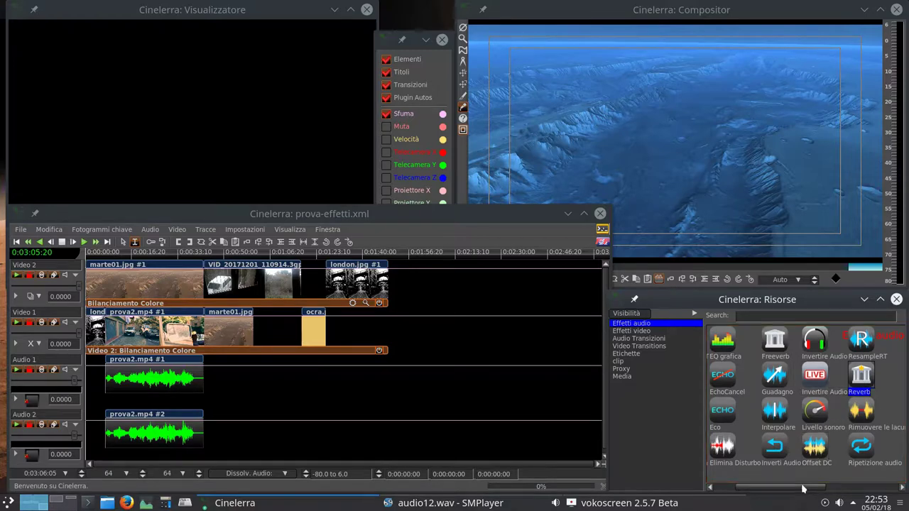
left_click_drag(803, 488, 777, 488)
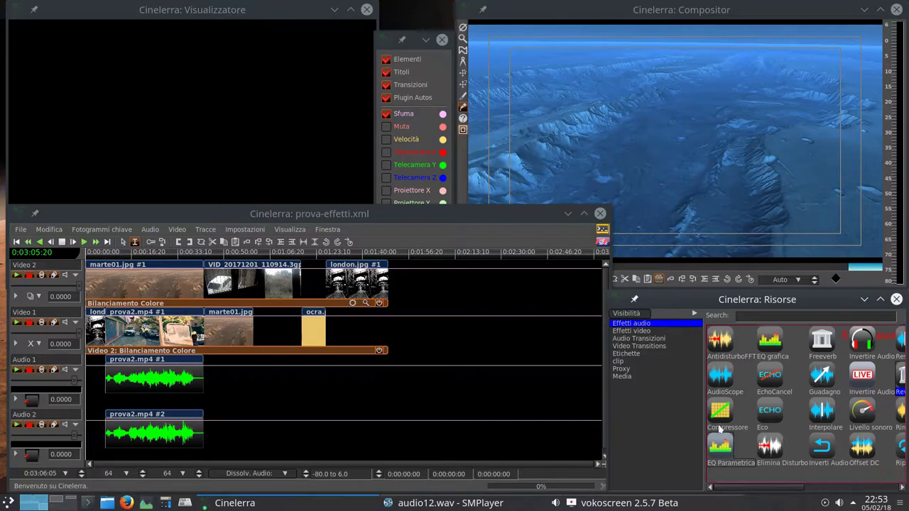
left_click(719, 414)
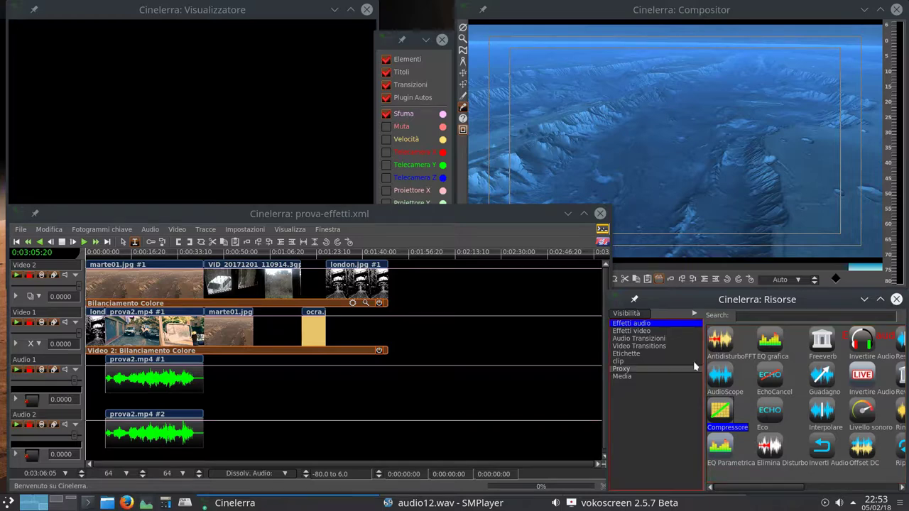
left_click(652, 332)
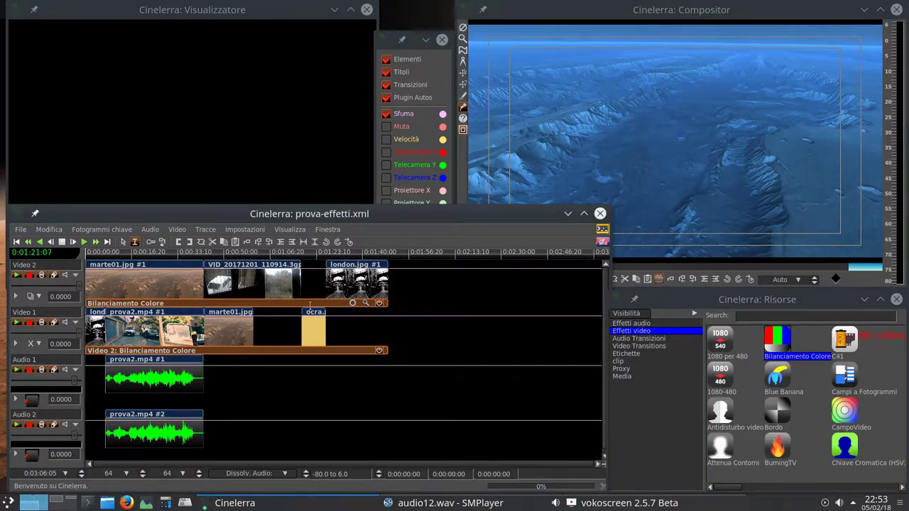
Detach the shared Bilanciamento Colore effect from the Video 1 track
left_click(307, 305)
left_click(286, 307)
left_click(280, 323)
right_click(275, 349)
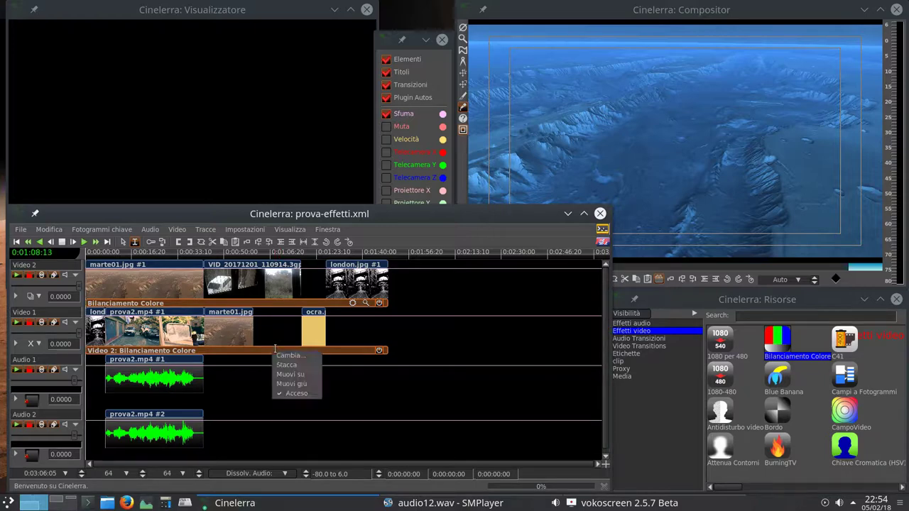
left_click(287, 365)
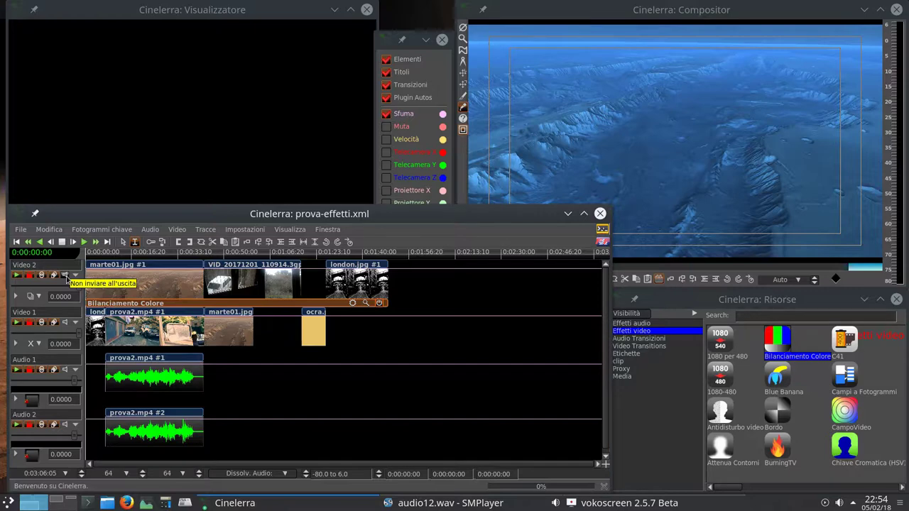
Compare disabling Video 2's playback with withholding it from the output while Video 1 has no effect, restoring both settings
left_click(16, 276)
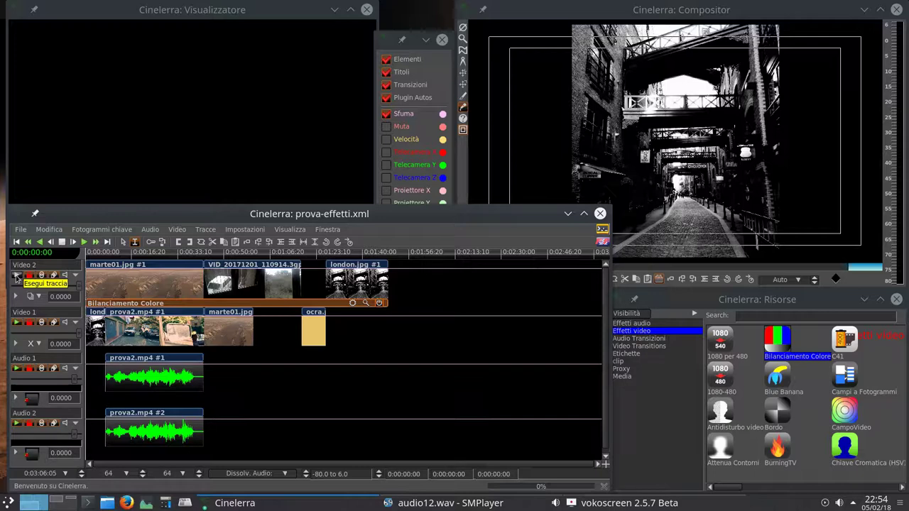
left_click(16, 275)
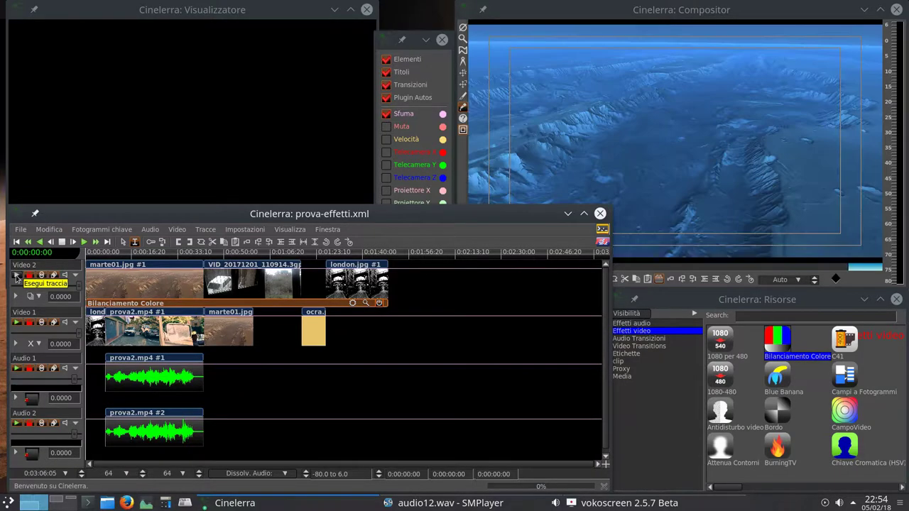
left_click(16, 276)
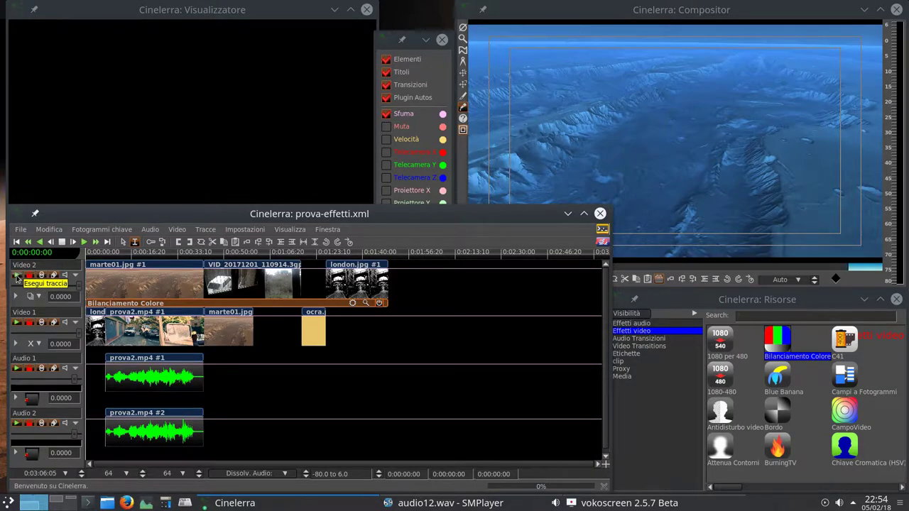
left_click(65, 275)
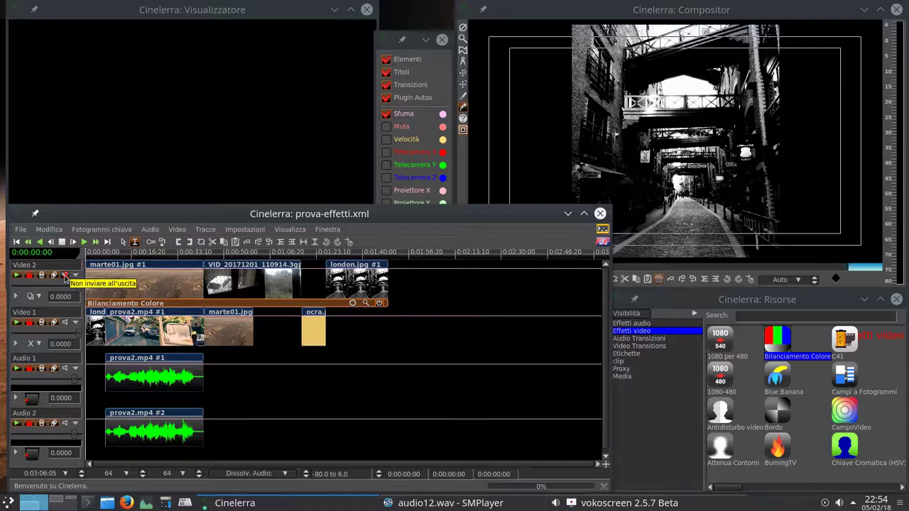
left_click(64, 274)
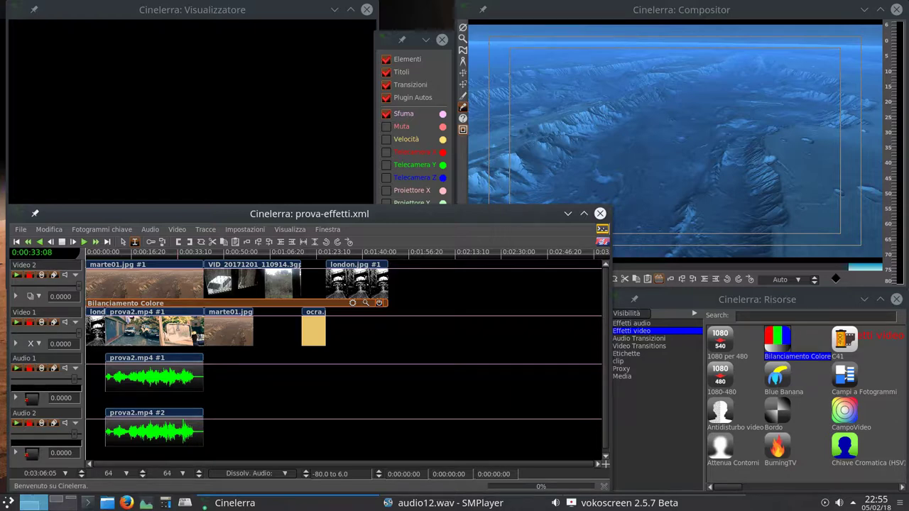
Attach the shared effect Video 2: Bilanciamento Colore to the Video 1 track again
right_click(174, 323)
left_click(193, 333)
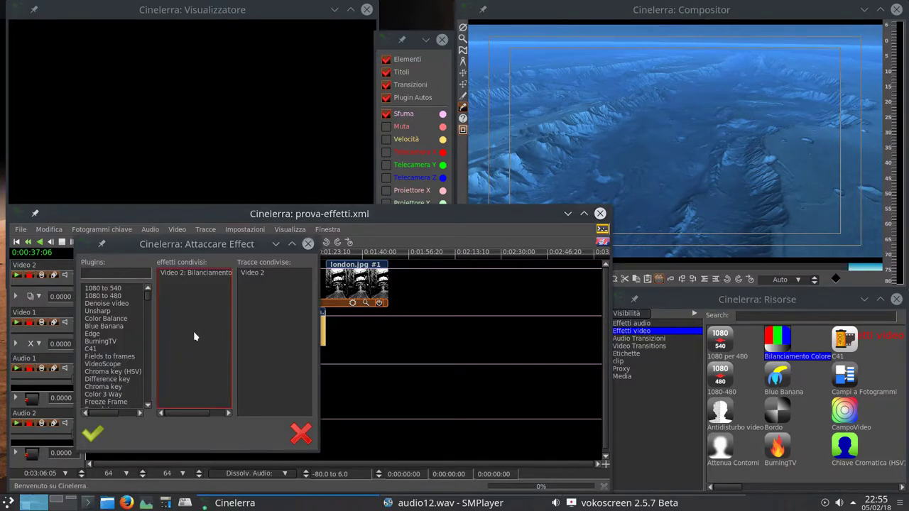
left_click(189, 271)
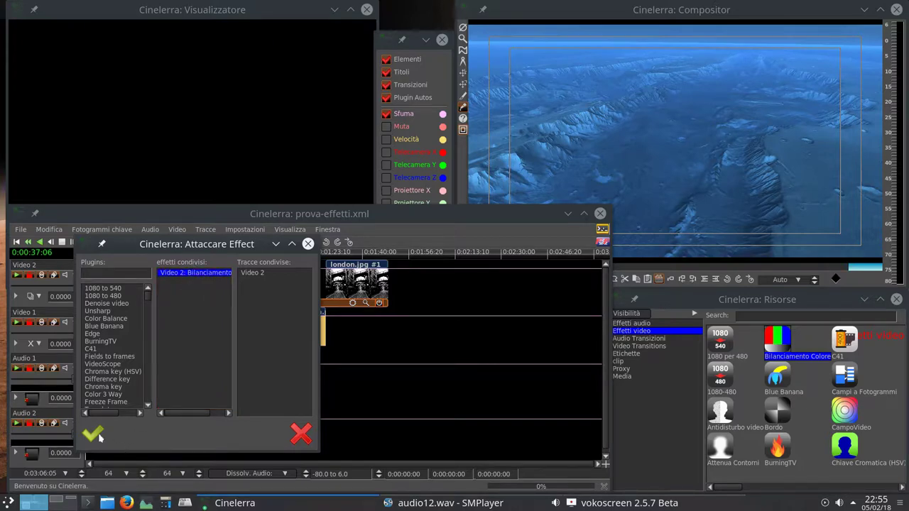
left_click(93, 433)
left_click(174, 333)
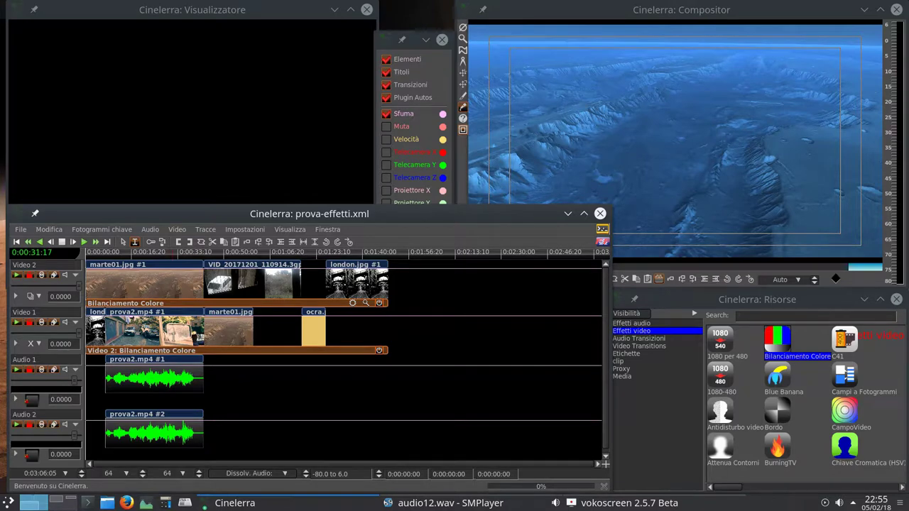
left_click(173, 338)
Preview the shared effect on Video 1 from the project start by temporarily disabling Video 2's playback and then its output
key("Home")
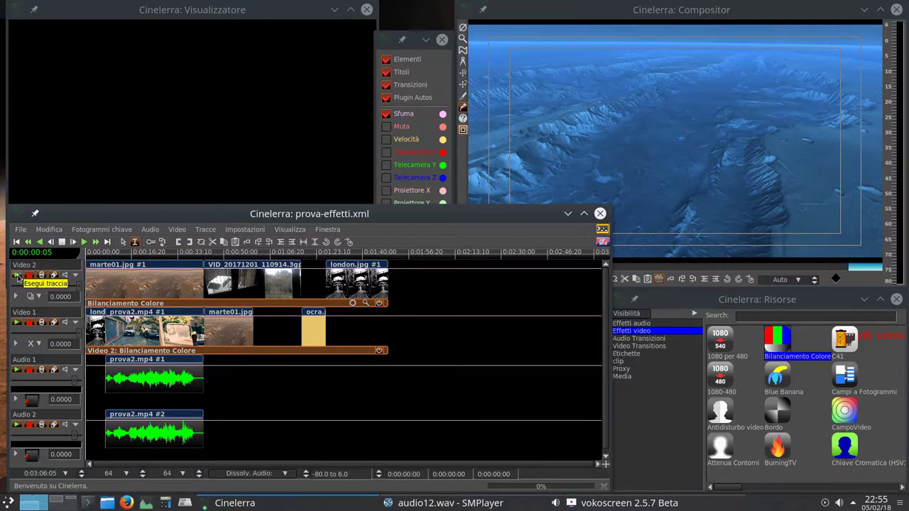
left_click(18, 277)
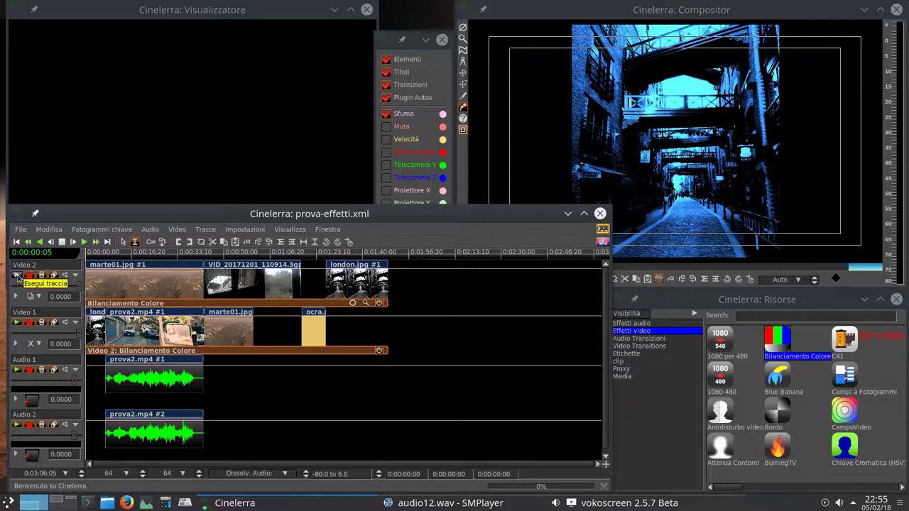
left_click(18, 276)
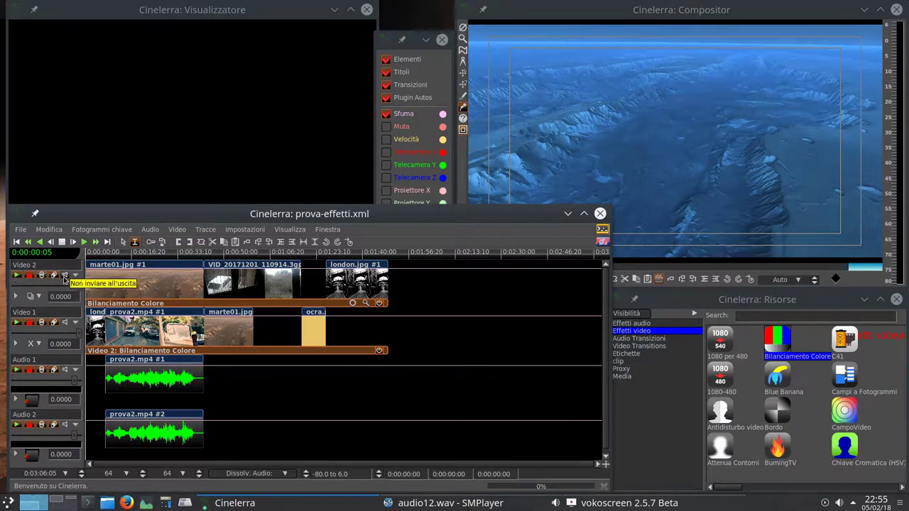
left_click(64, 277)
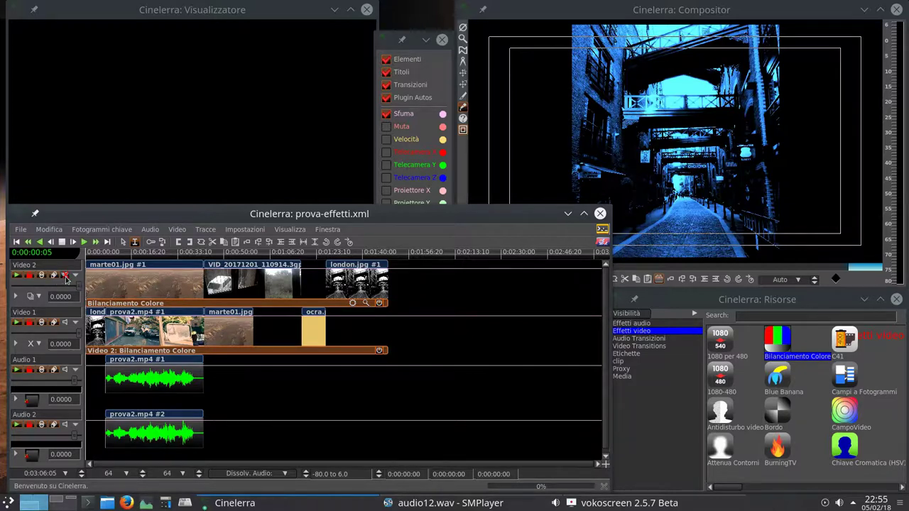
left_click(64, 276)
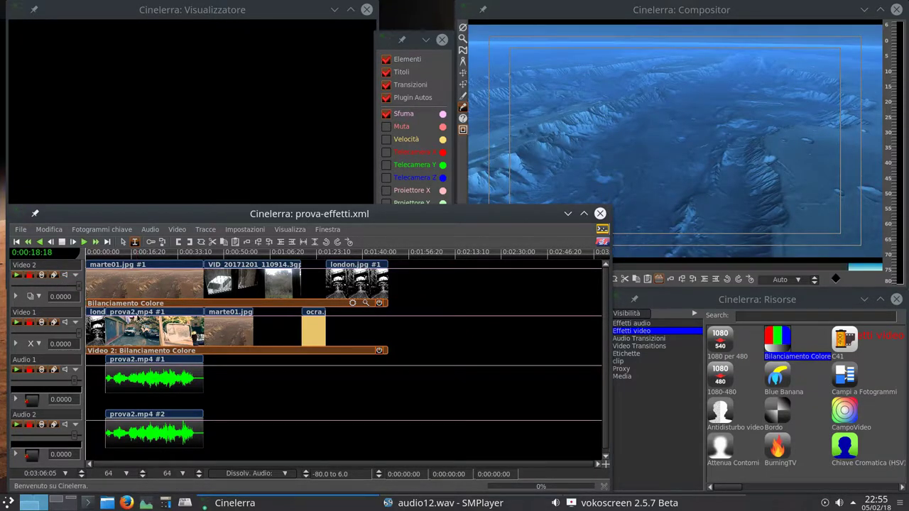
Detach the shared Bilanciamento Colore effect from Video 1 and attach Video 2 to it as a shared track
right_click(220, 353)
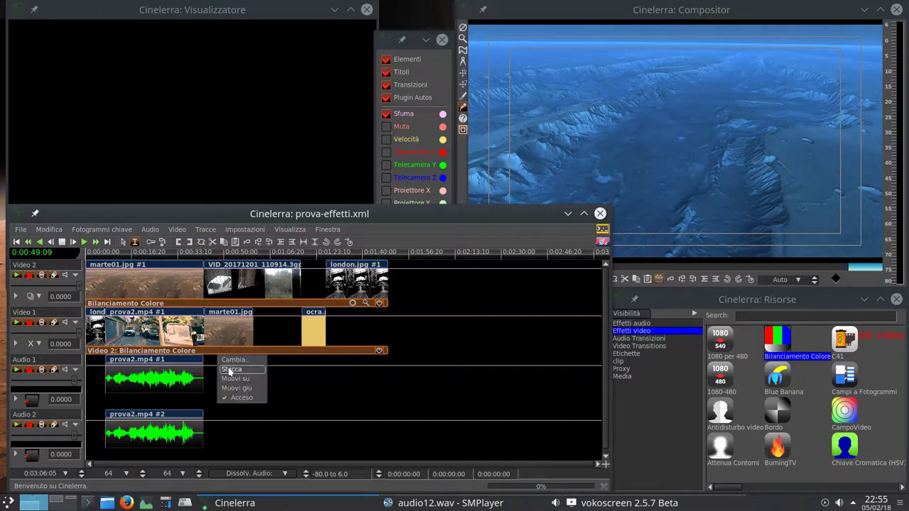
left_click(229, 369)
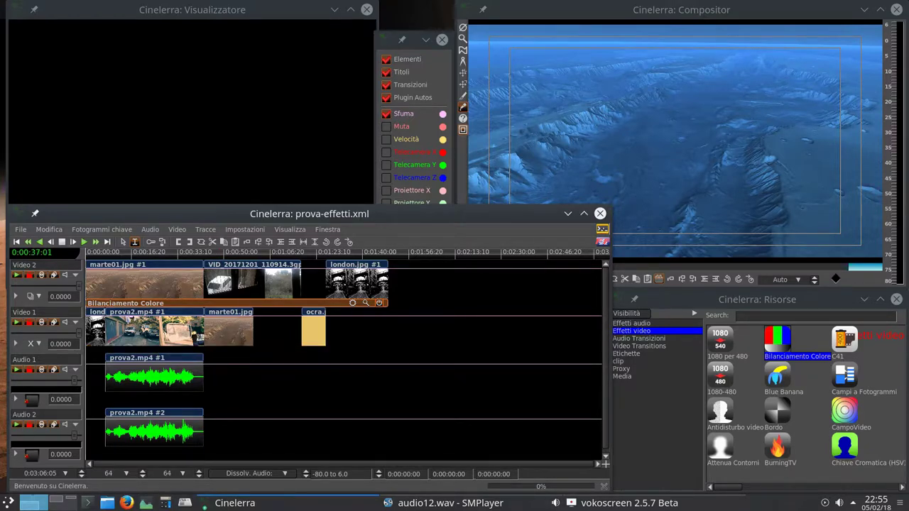
right_click(186, 324)
left_click(213, 331)
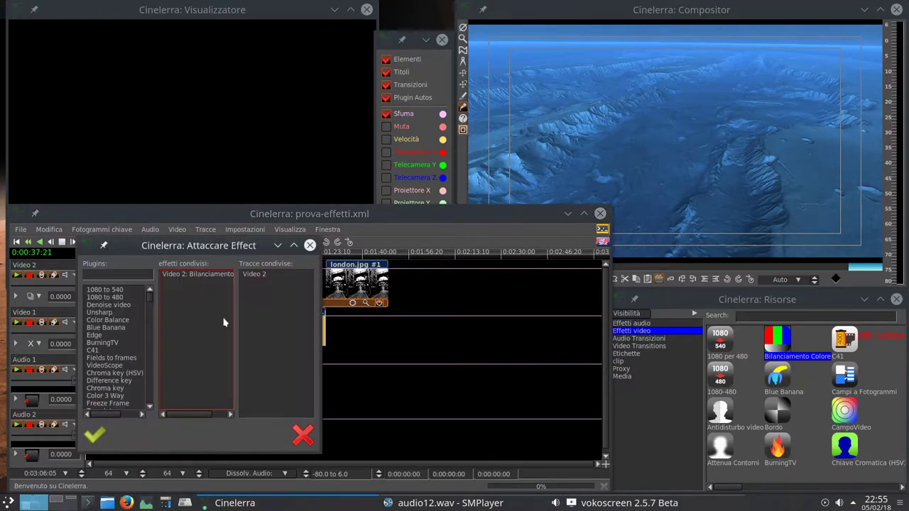
left_click(261, 277)
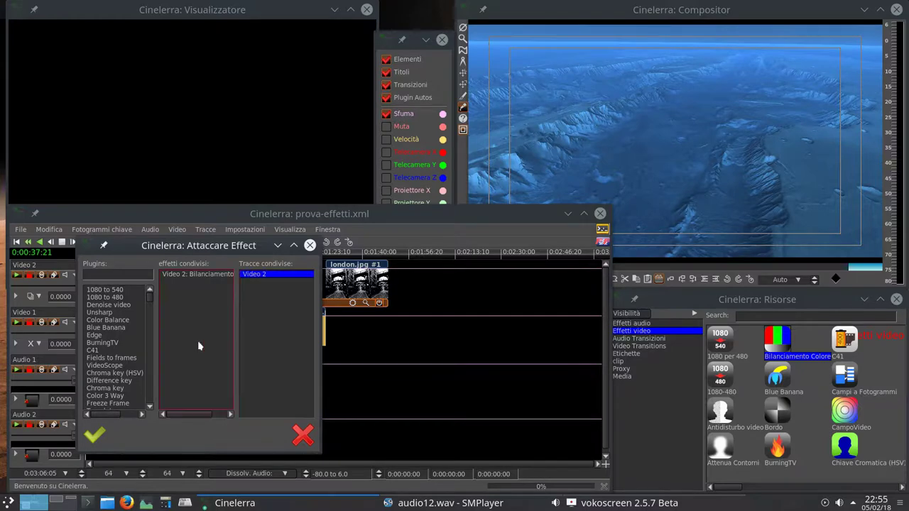
left_click(95, 433)
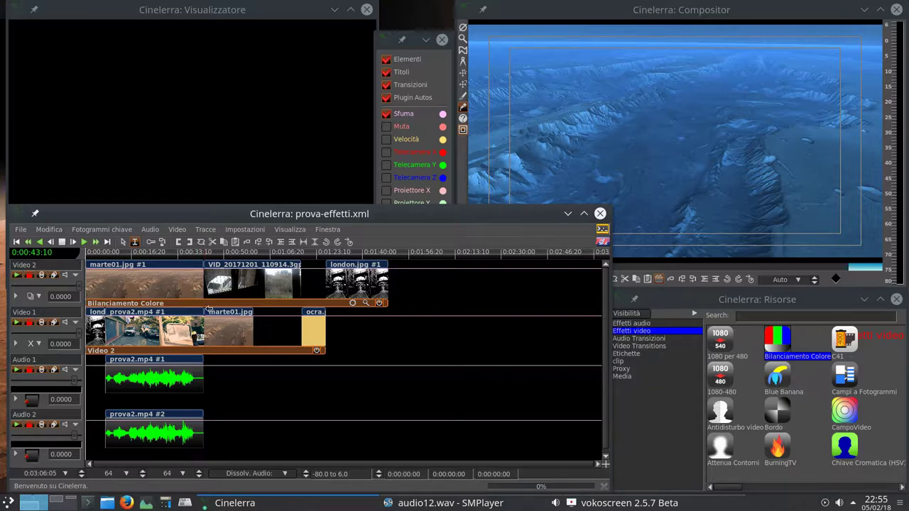
Preview the shared track on Video 1 at 0:00:19:19 with Video 2's playback turned off, and restore its playback
left_click(140, 284)
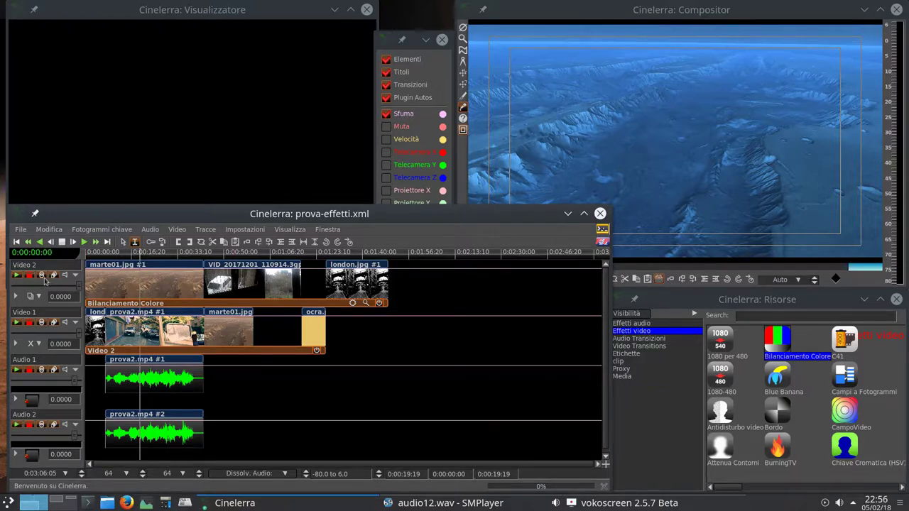
left_click(17, 274)
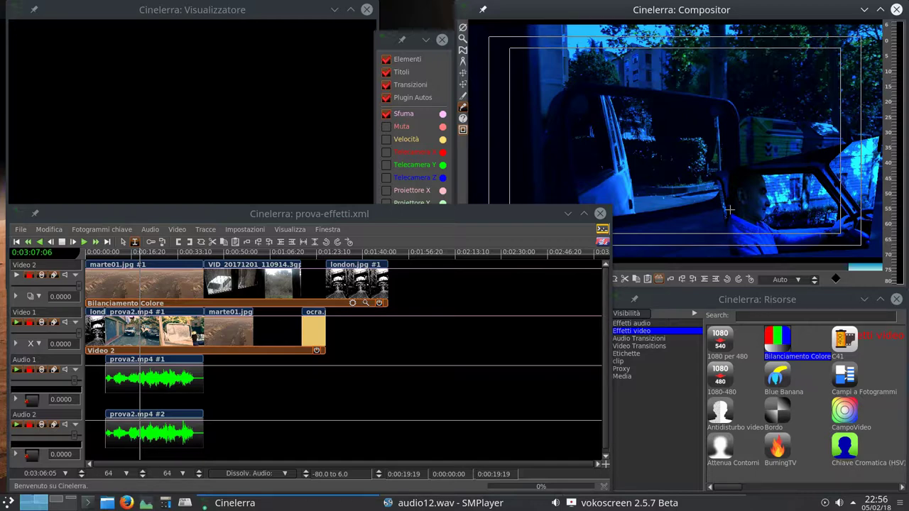
left_click(16, 275)
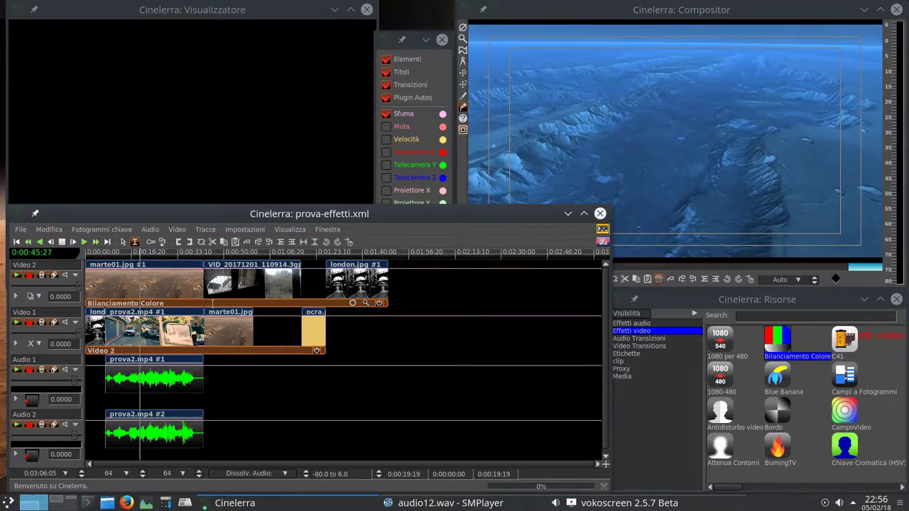
Detach Bilanciamento Colore from the Video 2 track and the shared track Video 2 from the Video 1 track
right_click(213, 304)
left_click(224, 321)
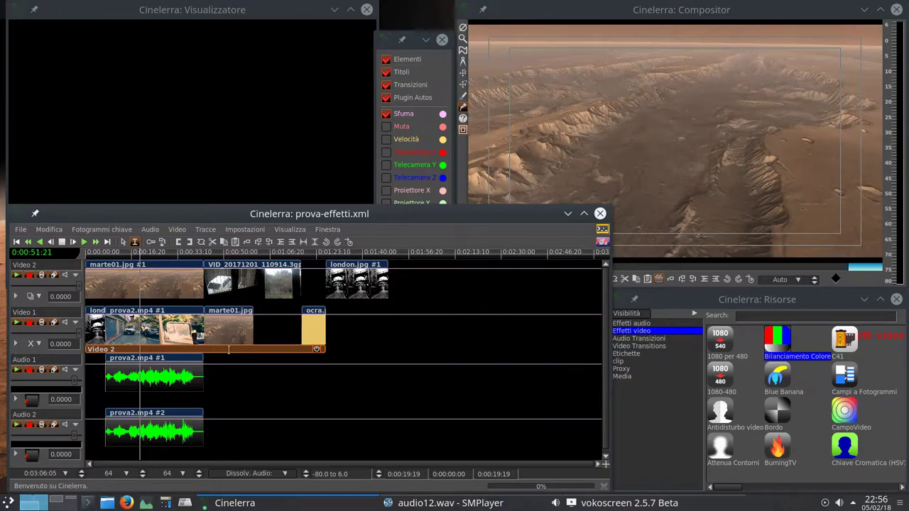
right_click(228, 349)
left_click(241, 367)
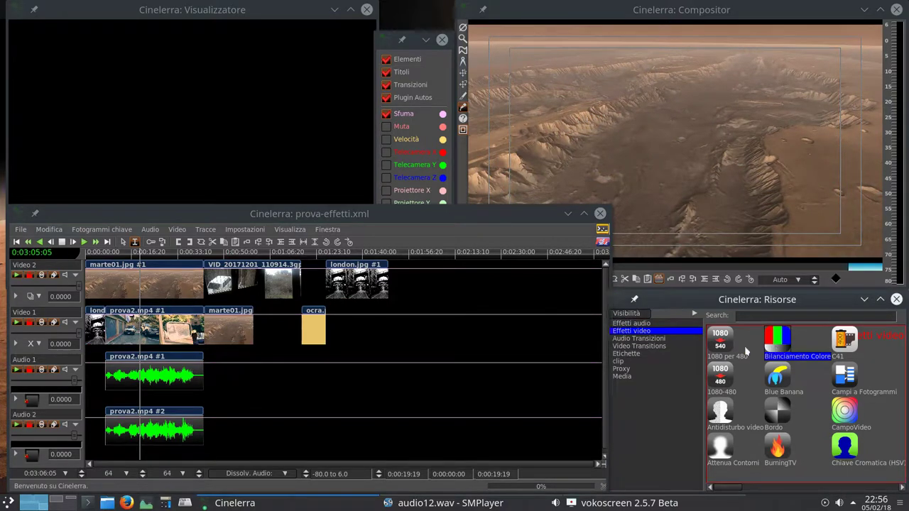
Attach the Bilanciamento Colore effect to Video 1 and attach Video 1 to Video 2 as a shared track
left_click_drag(776, 340, 497, 325)
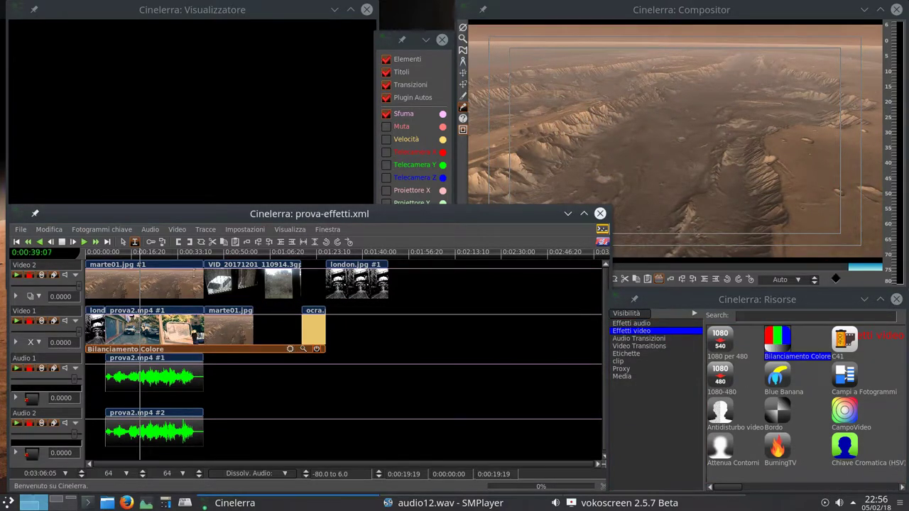
right_click(196, 285)
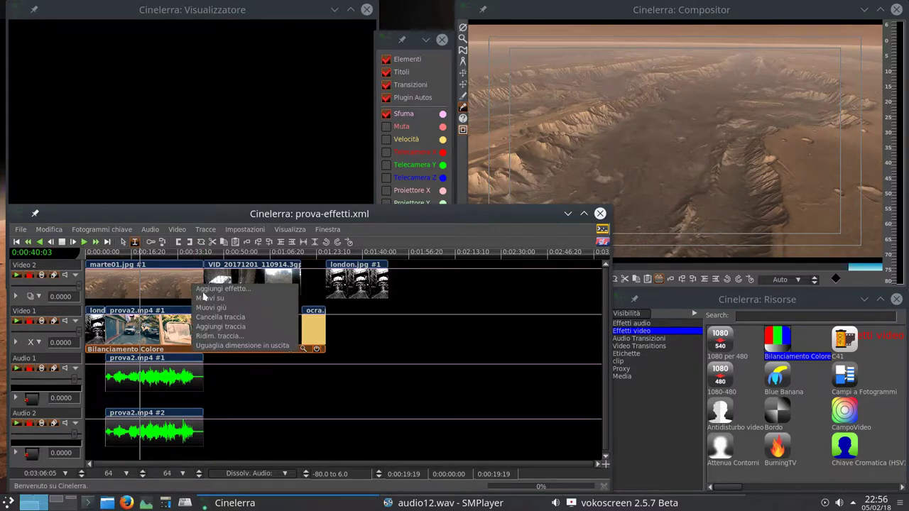
left_click(204, 291)
left_click(261, 232)
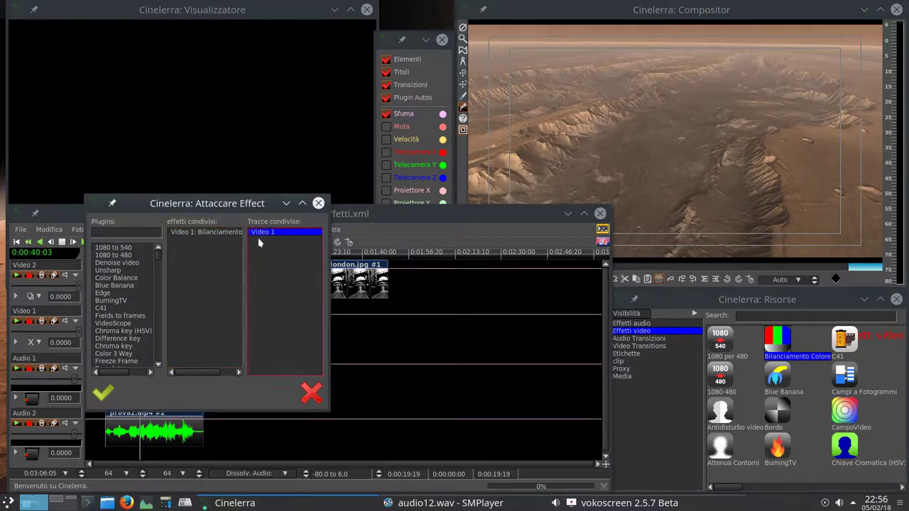
left_click(105, 395)
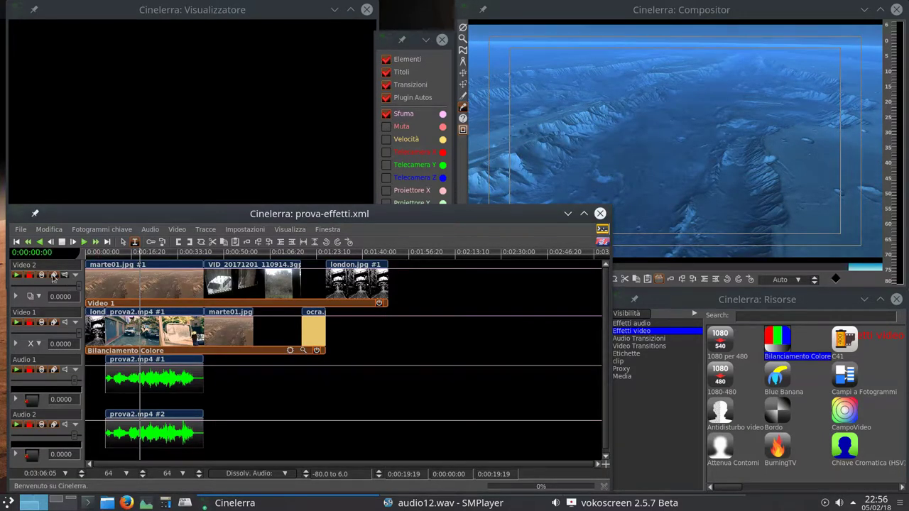
Stop sending Video 2 to the output and inspect the composited frame in a temporarily enlarged Compositor window
left_click(65, 275)
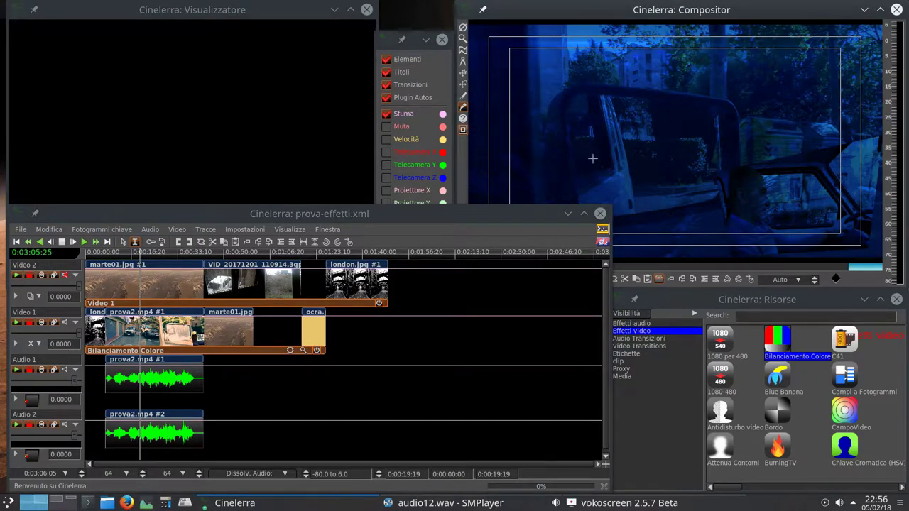
left_click(880, 9)
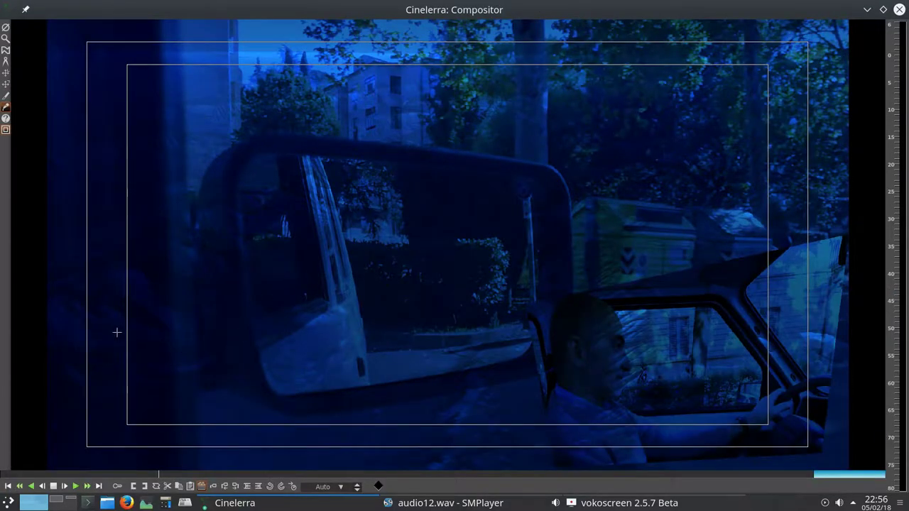
left_click(883, 9)
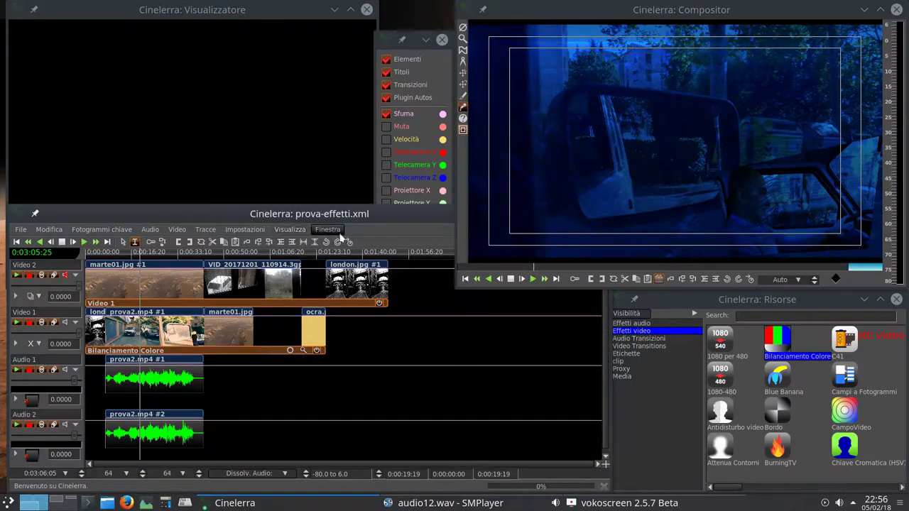
left_click(366, 219)
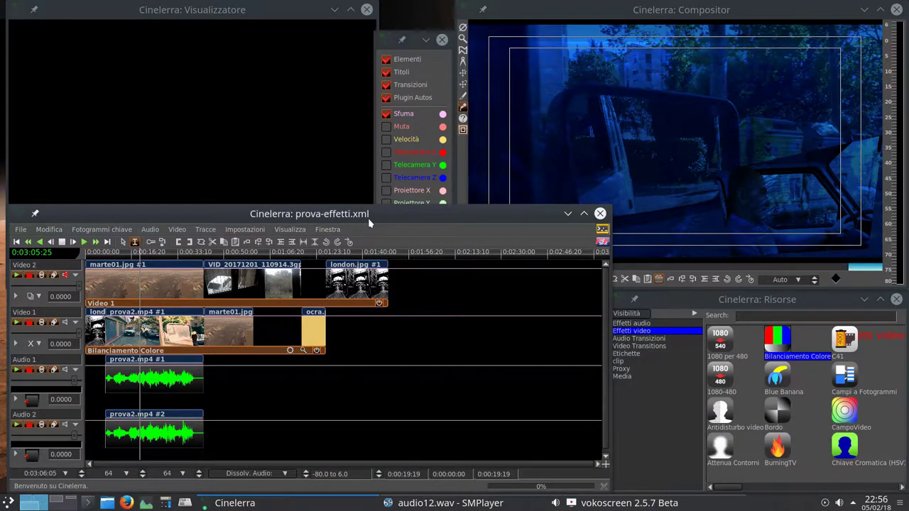
Compare the preview with Video 2's playback and output toggled, ending at 0:00:30:01 with its output off
left_click(65, 275)
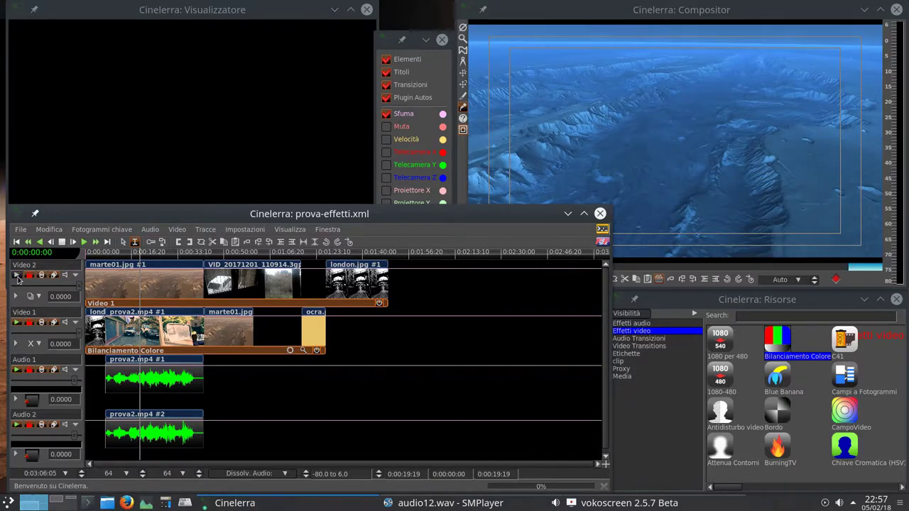
left_click(17, 275)
left_click(17, 275)
left_click(65, 276)
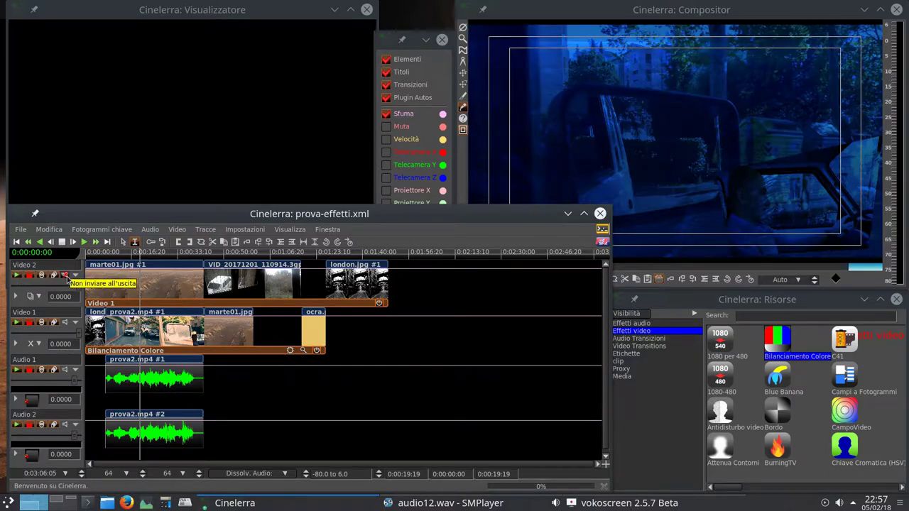
left_click(66, 276)
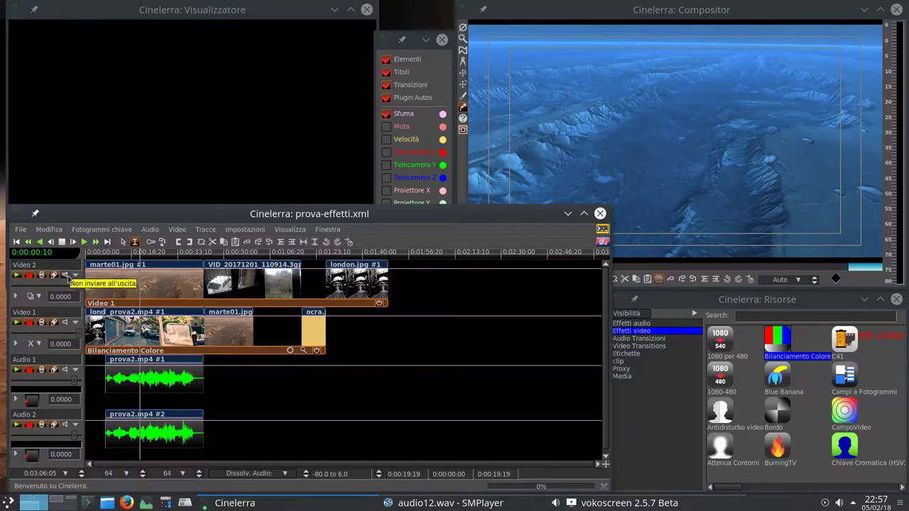
left_click(65, 276)
left_click(167, 293)
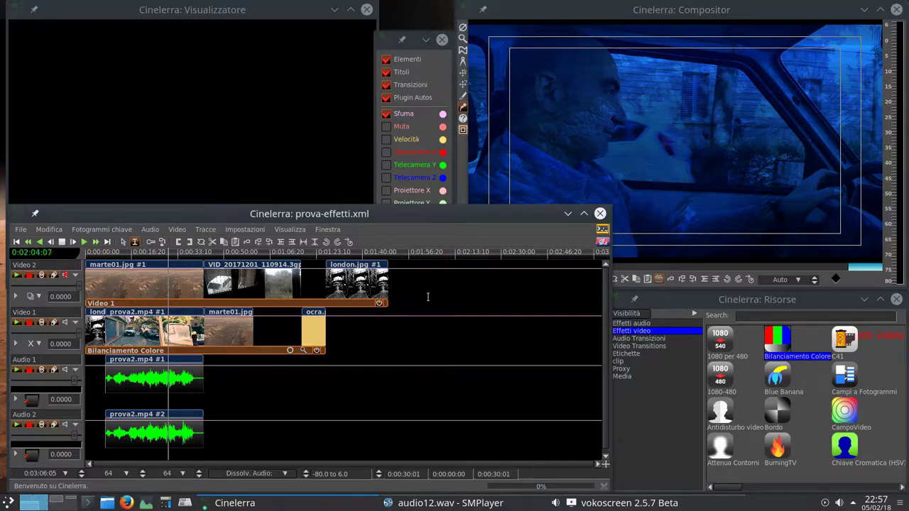
Detach the shared track Video 1 from Video 2 and the Bilanciamento Colore effect from Video 1
right_click(239, 350)
key("Escape")
right_click(258, 303)
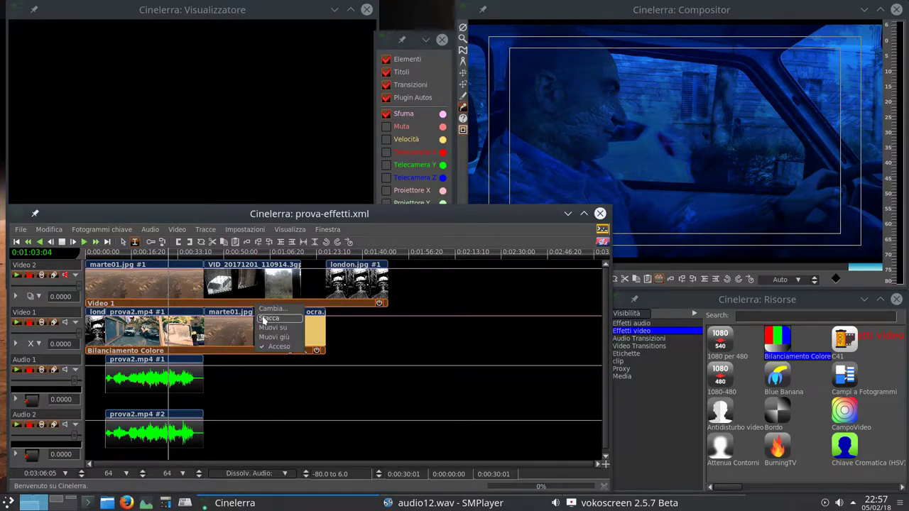
left_click(268, 318)
right_click(254, 348)
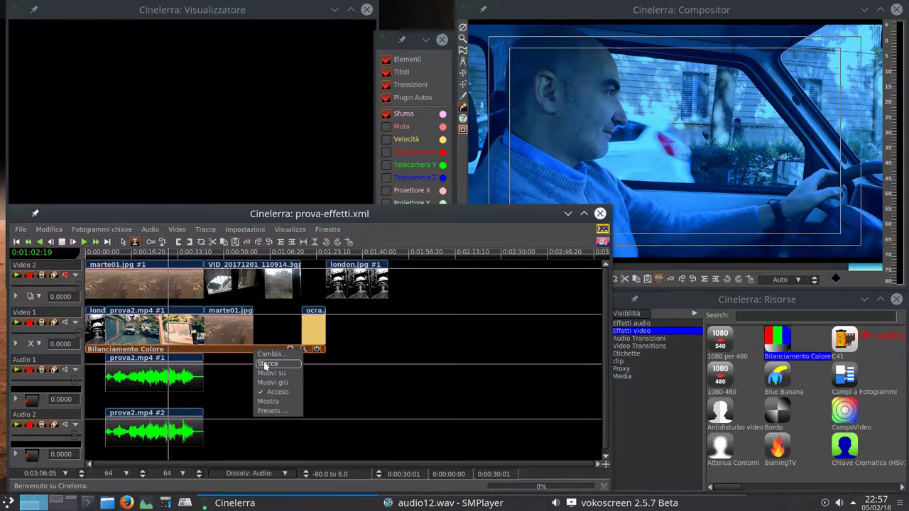
left_click(266, 364)
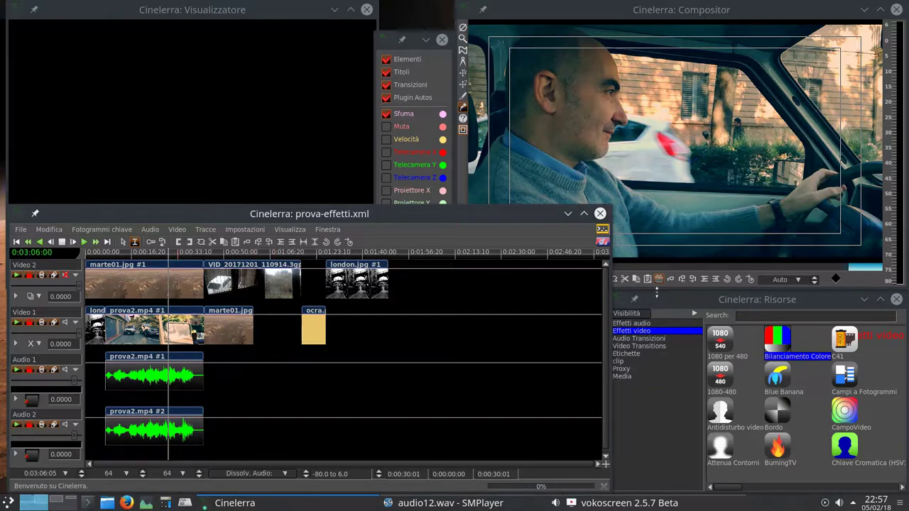
Attach the Bilanciamento Colore effect to the Video 2 track and clear the trial time selection
left_click_drag(774, 342, 556, 284)
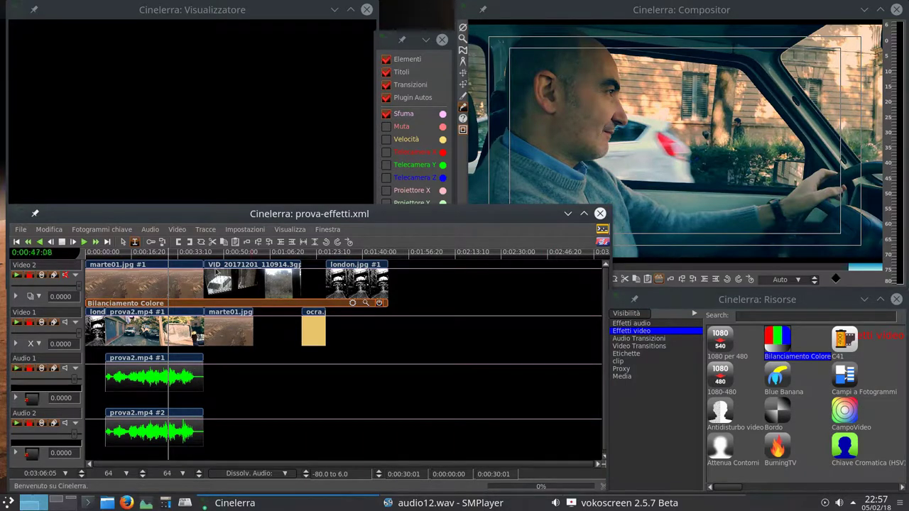
left_click_drag(184, 279, 241, 288)
left_click(461, 298)
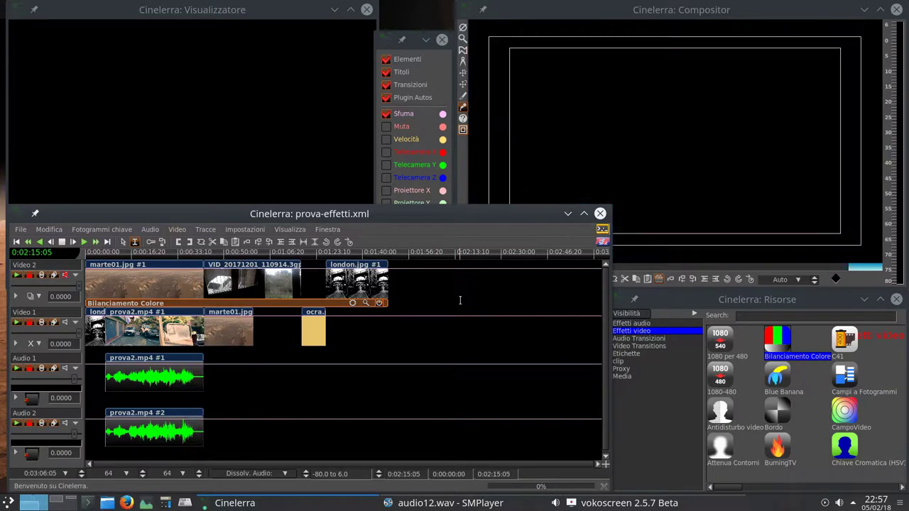
Mark in and out points around the range from 0:00:26:24 to 0:00:42:20, and remove them
left_click(161, 277)
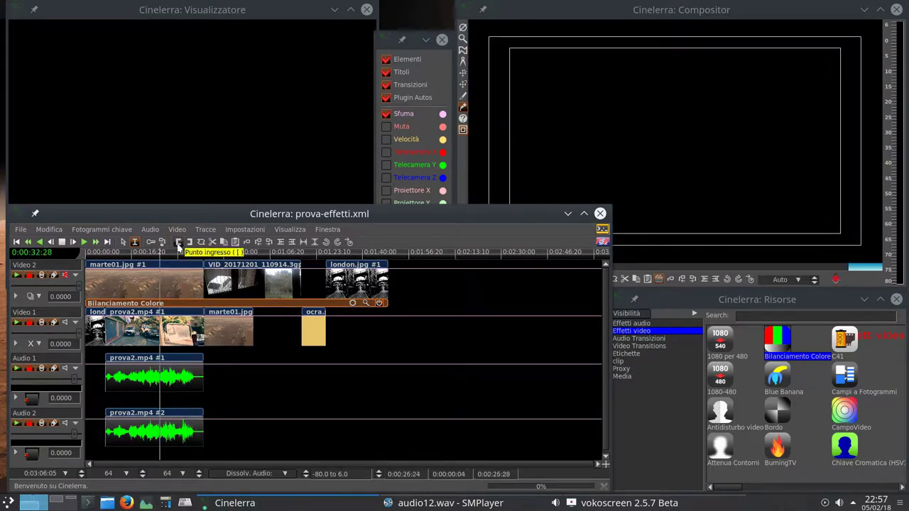
left_click(190, 242)
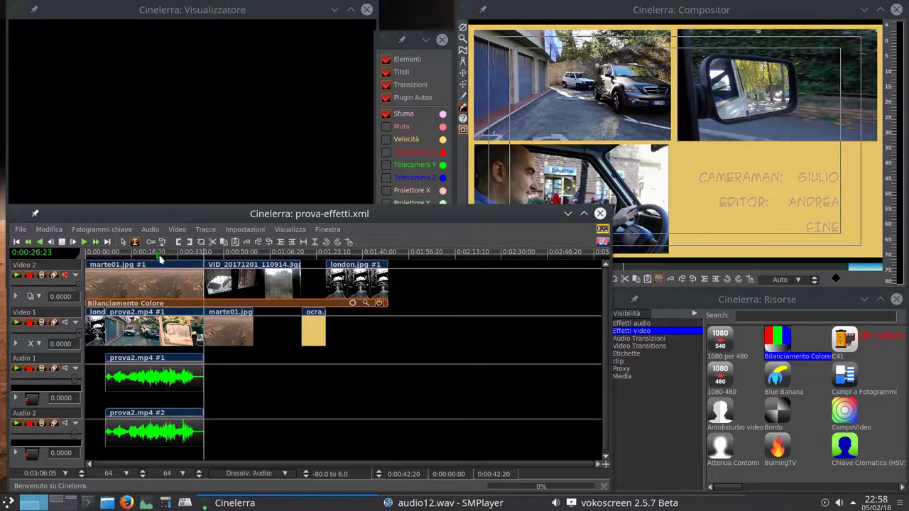
left_click(178, 242)
left_click(178, 242)
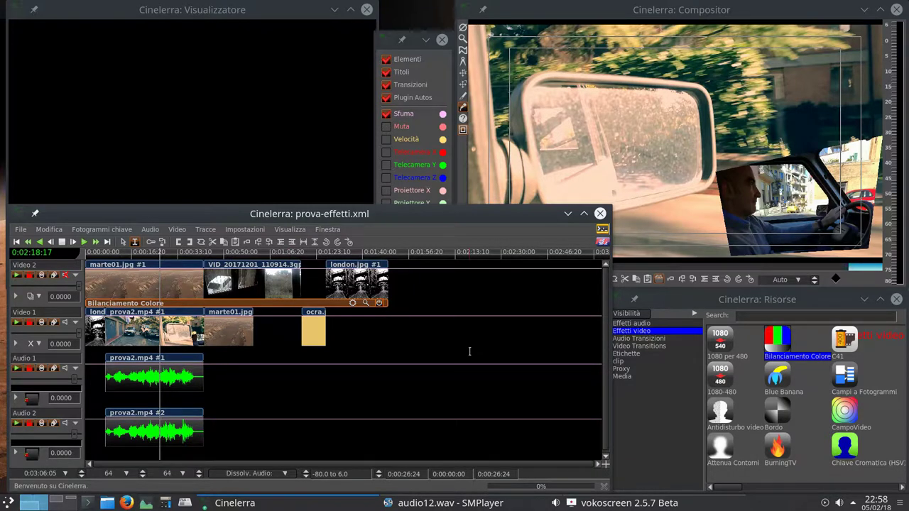
Disarm Audio 1 and Audio 2 and delete the section from 0:00:33:08 to 0:00:53:12 on the video tracks
left_click(29, 368)
left_click(29, 424)
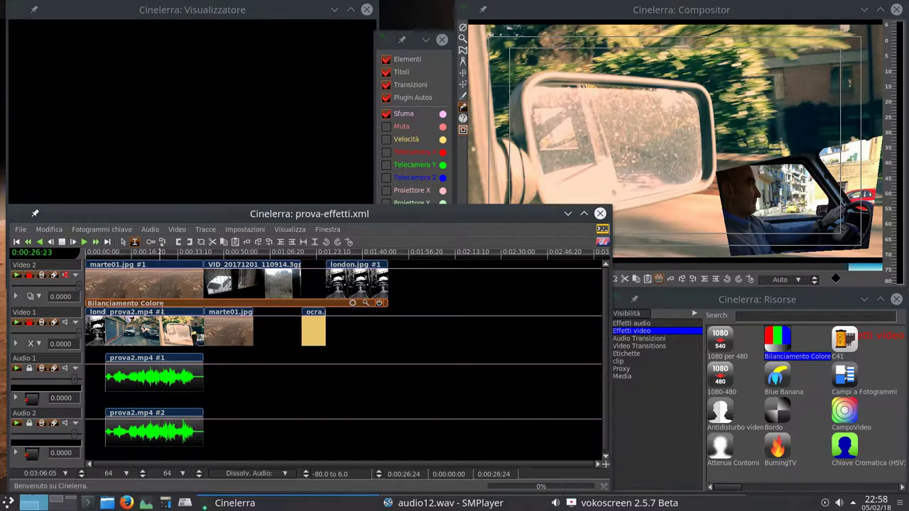
left_click_drag(177, 284, 233, 284)
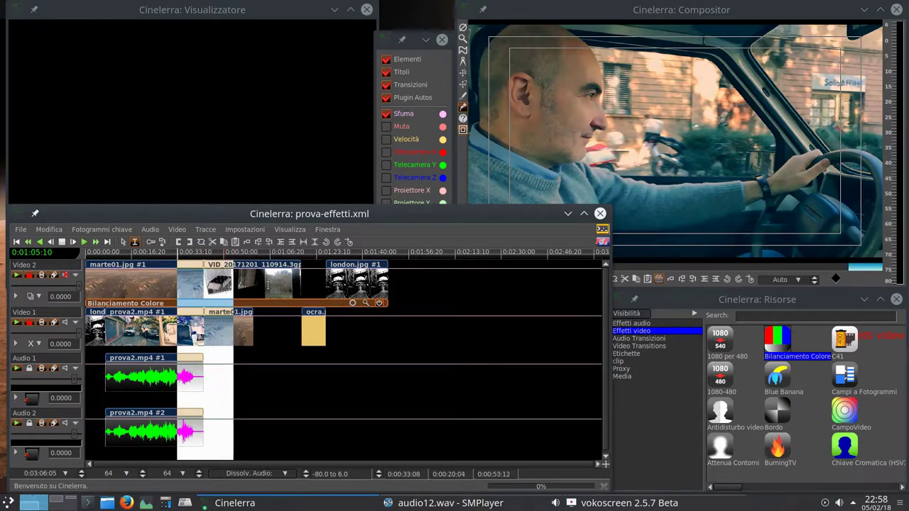
key("Delete")
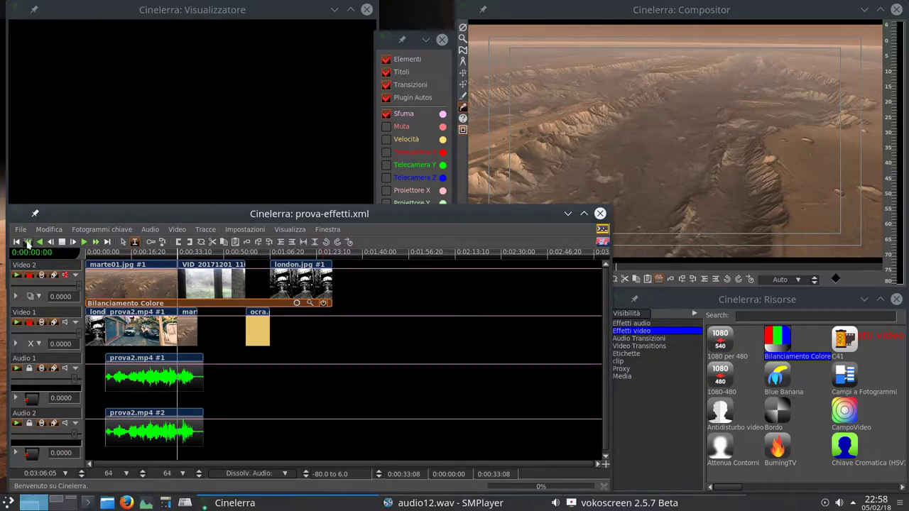
Reload the recent project prova-effetti.xml and delete its empty Video 3 track
left_click(22, 230)
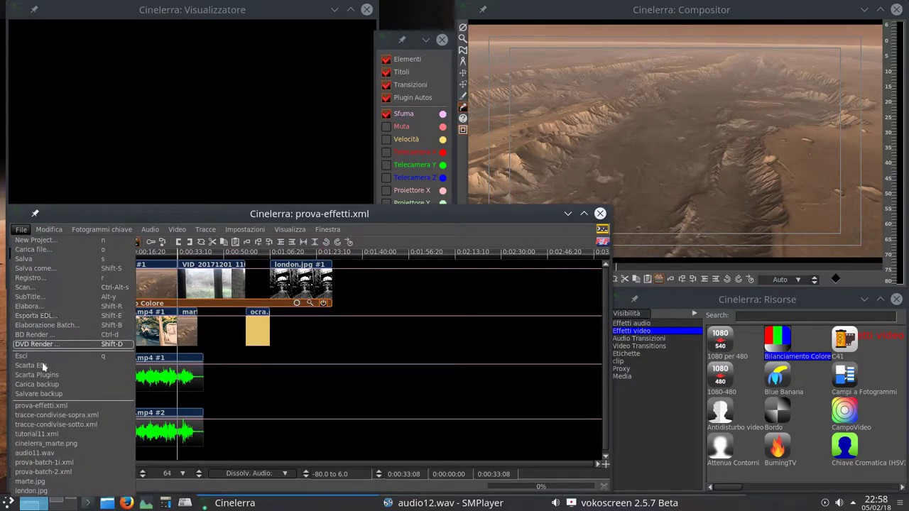
left_click(42, 406)
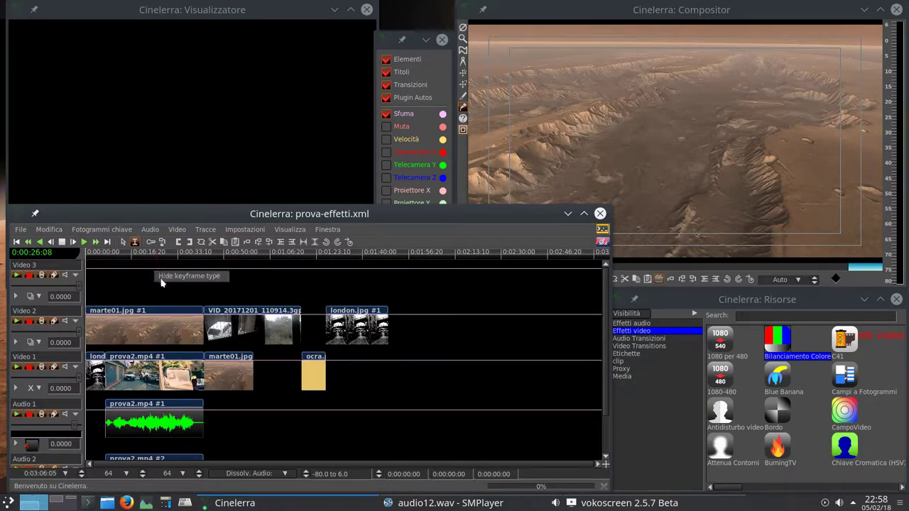
right_click(167, 285)
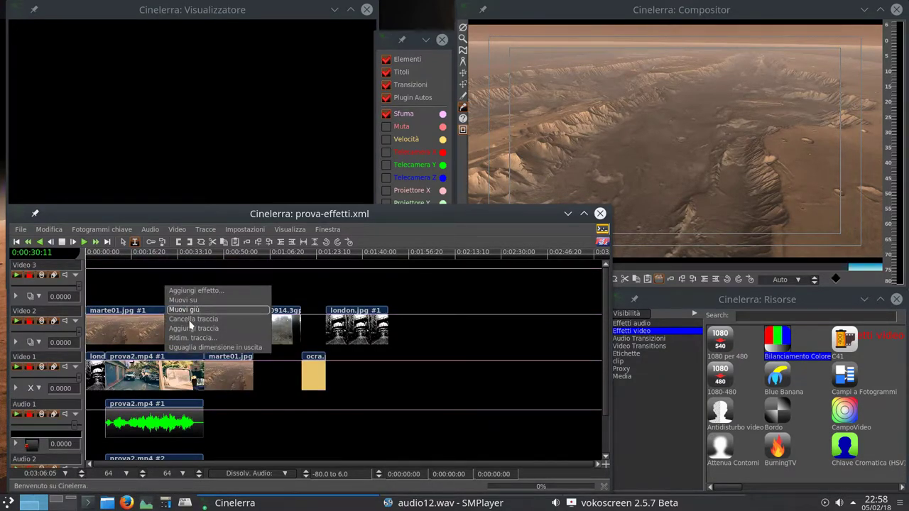
left_click(190, 320)
Switch the Modifica Effetti setting off and back on
left_click(244, 230)
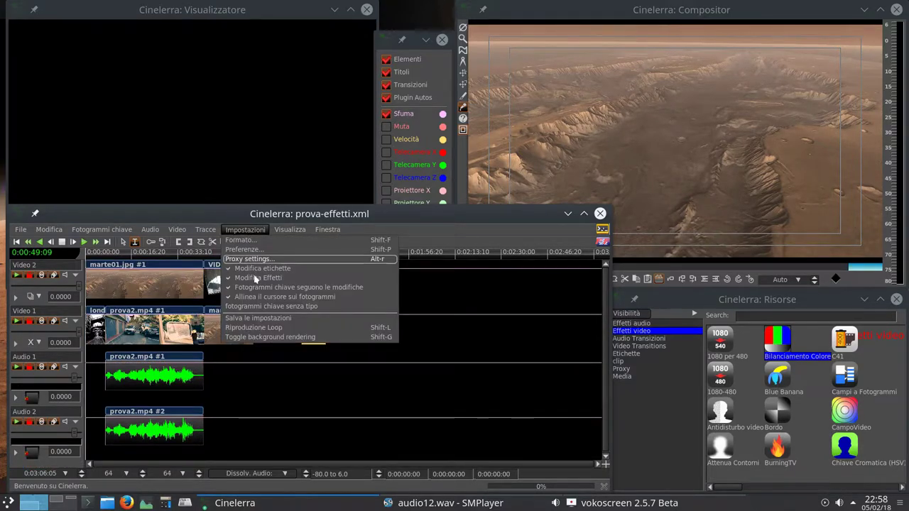
left_click(259, 278)
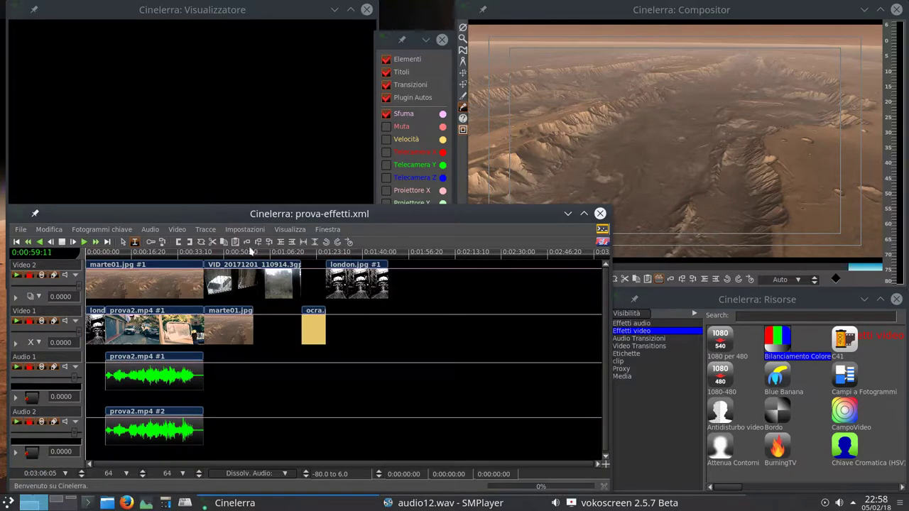
left_click(248, 231)
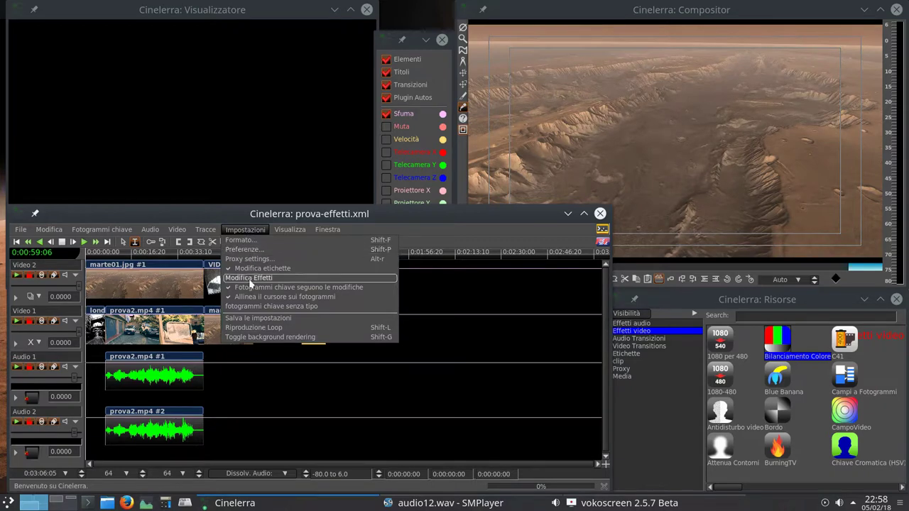
left_click(250, 280)
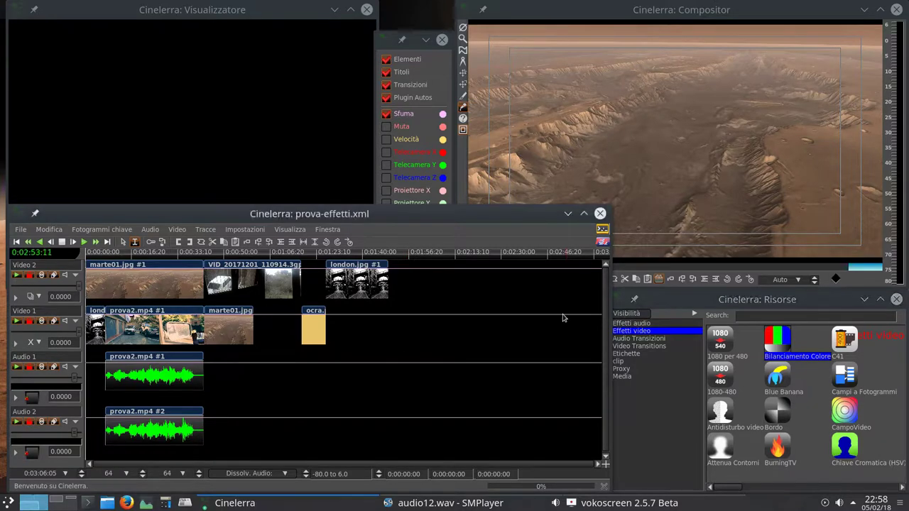
Attach Bilanciamento Colore and CampoVideo to Video 2 and extend both effects to end at 0:02:24:16
left_click(765, 335)
left_click_drag(772, 346, 516, 278)
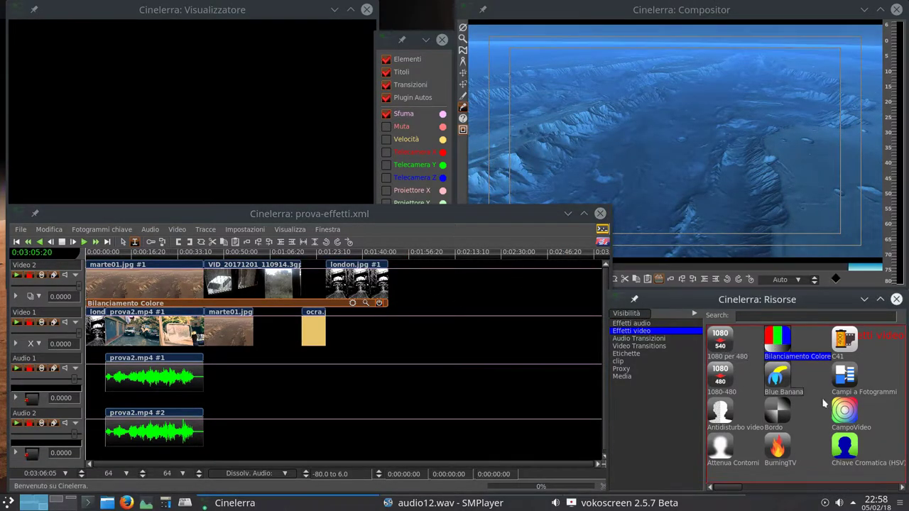
left_click_drag(845, 414, 440, 303)
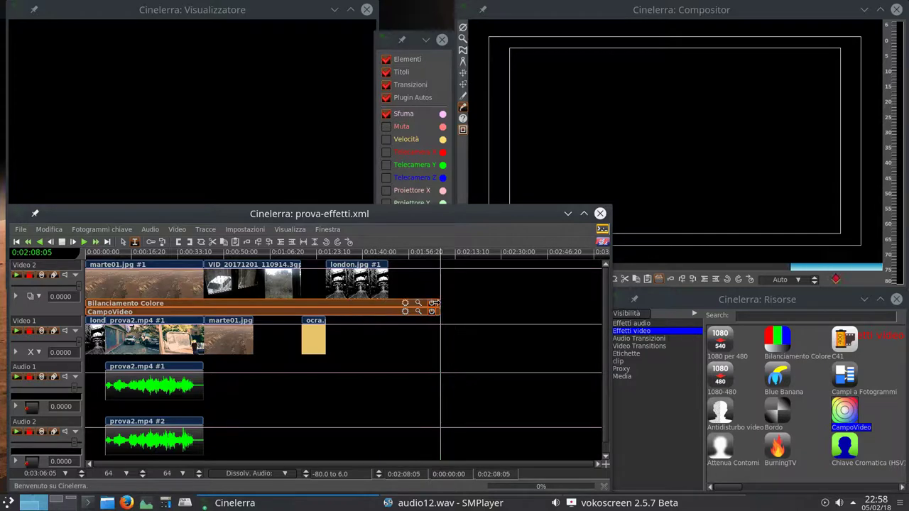
left_click_drag(352, 297, 482, 310)
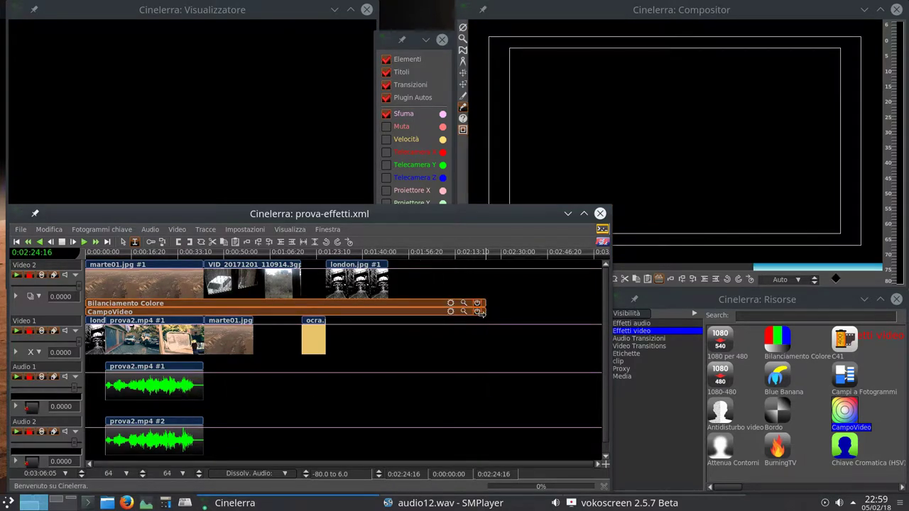
Attach Blue Banana to Video 2 and shorten all three effects on the track to end at 0:01:21:07
left_click_drag(780, 391, 565, 294)
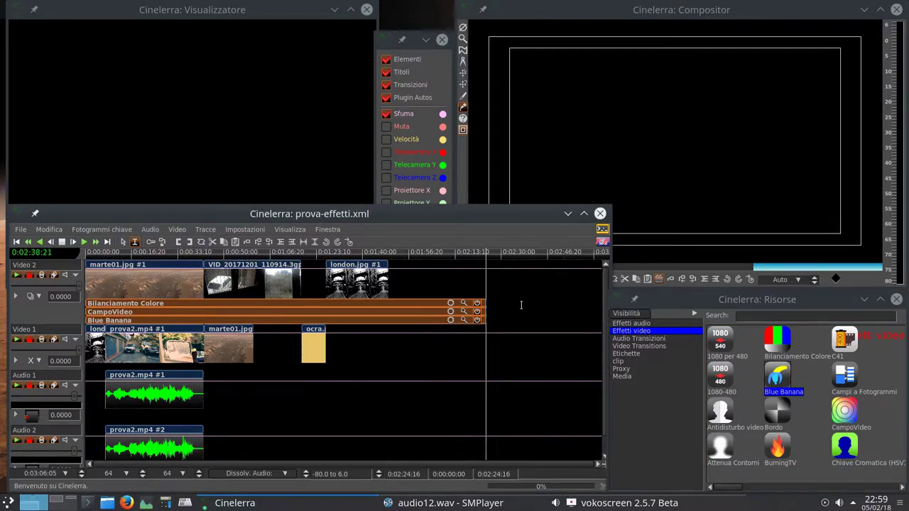
left_click_drag(479, 311, 310, 313)
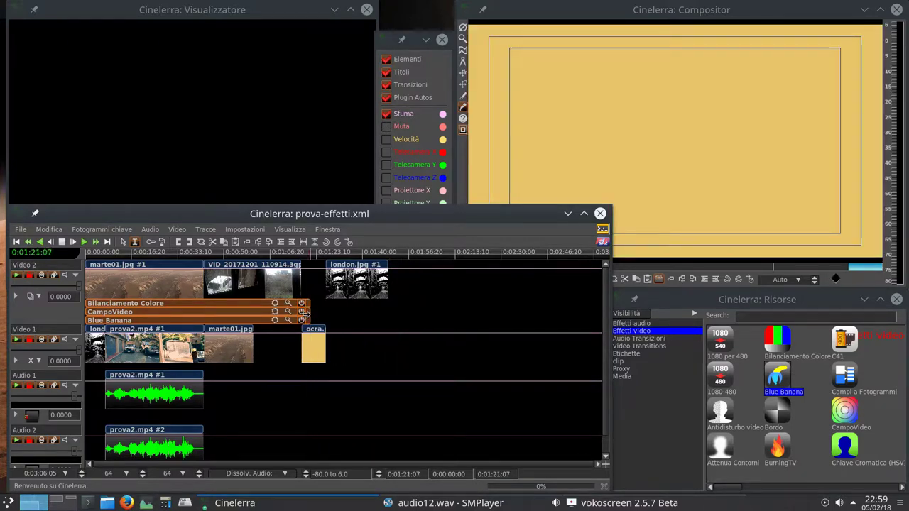
Resize the three Video 2 effects together, ending at 0:01:22:12, and extend only CampoVideo to 0:02:06:29
left_click_drag(430, 315, 433, 314)
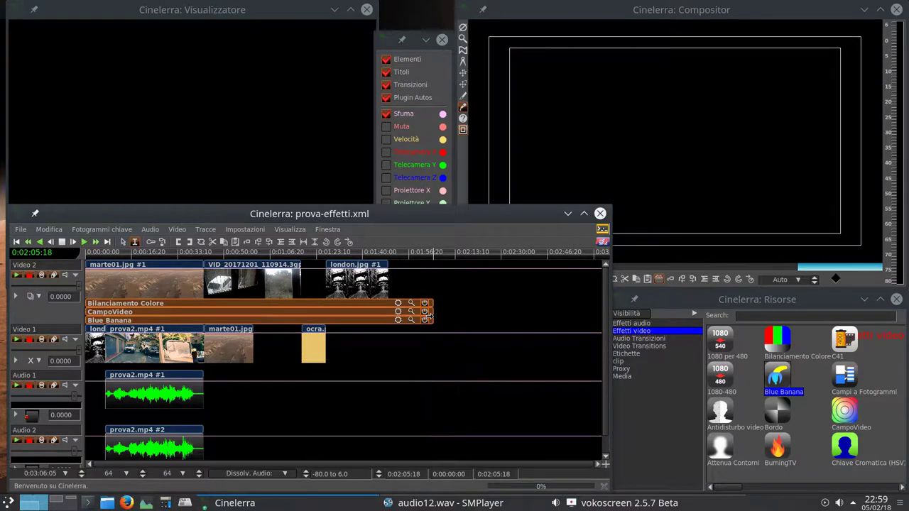
left_click_drag(496, 312, 500, 313)
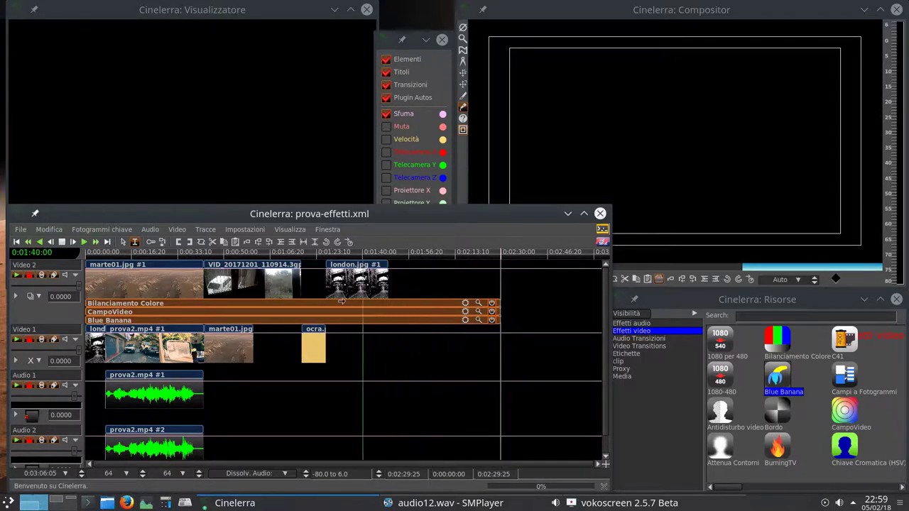
left_click_drag(309, 299, 313, 299)
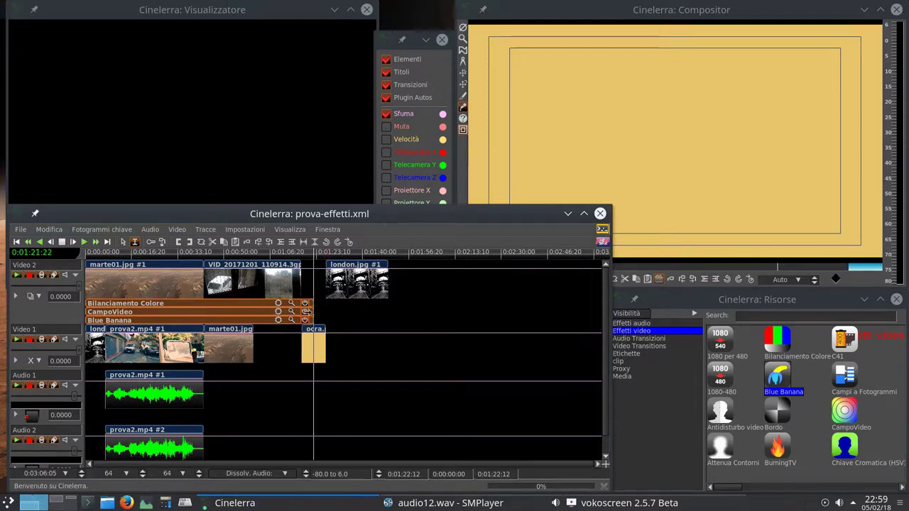
left_click_drag(313, 311, 438, 311)
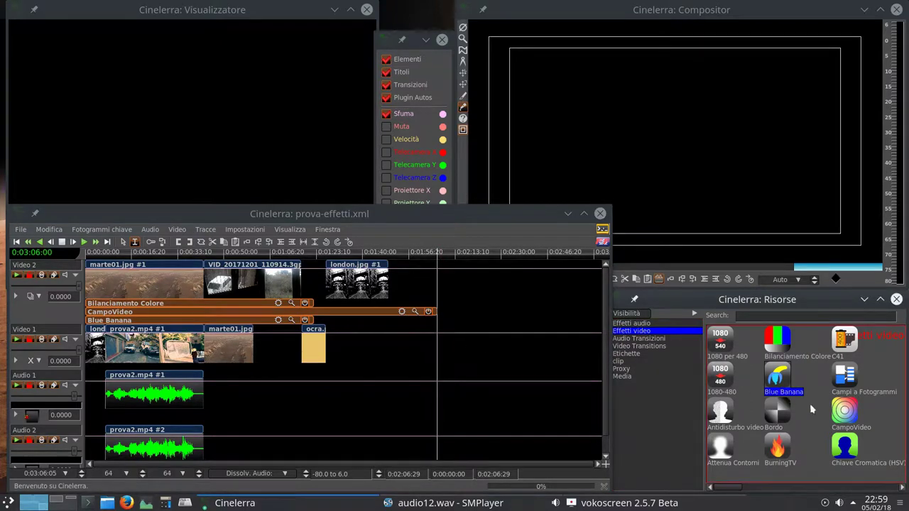
Attach BurningTV to Video 2 as a separate effect below Blue Banana and detach it again
left_click(782, 454)
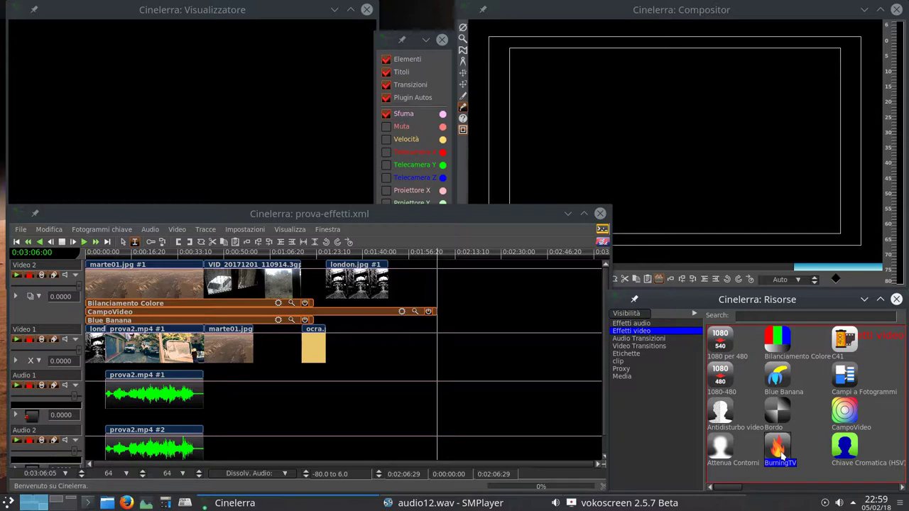
left_click_drag(781, 453, 494, 297)
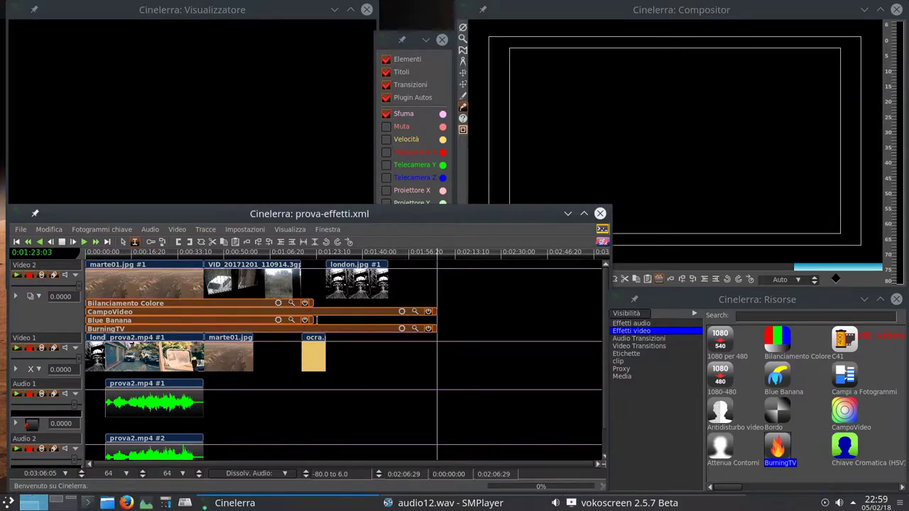
right_click(334, 327)
left_click(345, 345)
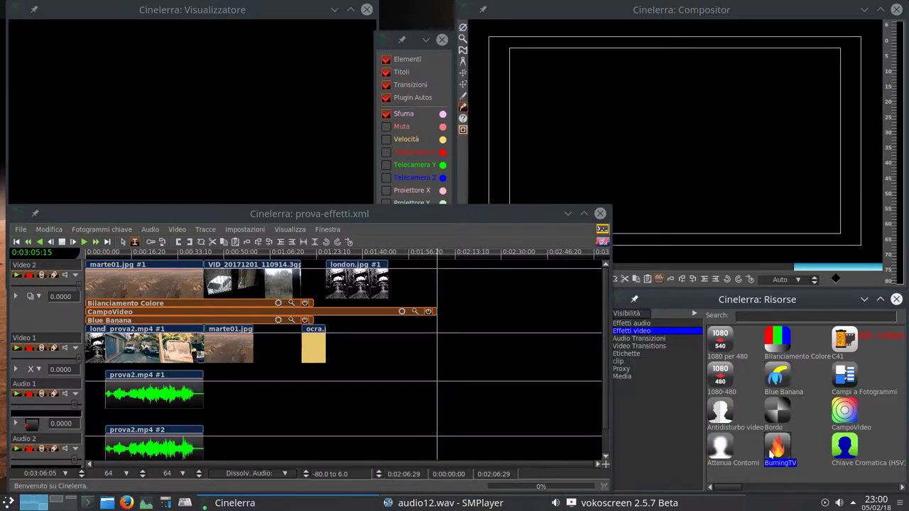
Attach BurningTV directly after Bilanciamento Colore on Video 2 and move their shared effect row below Blue Banana
left_click_drag(776, 452, 351, 306)
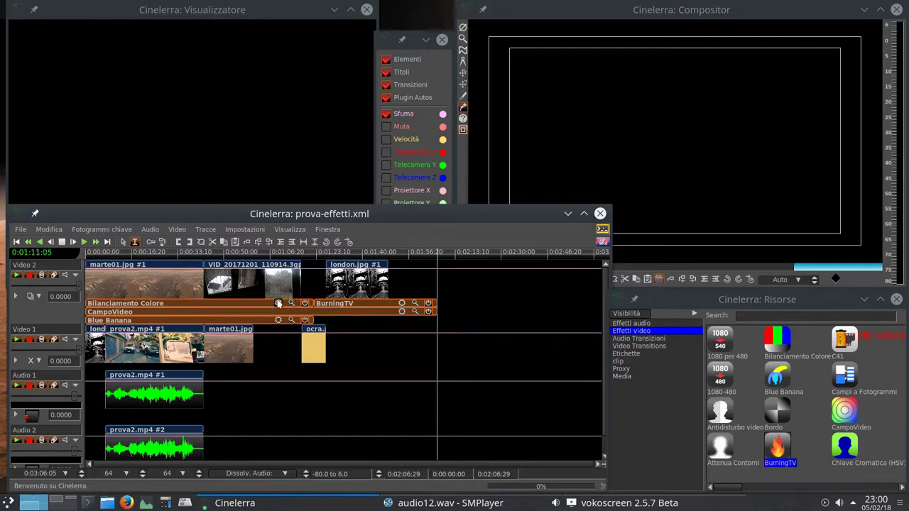
right_click(225, 303)
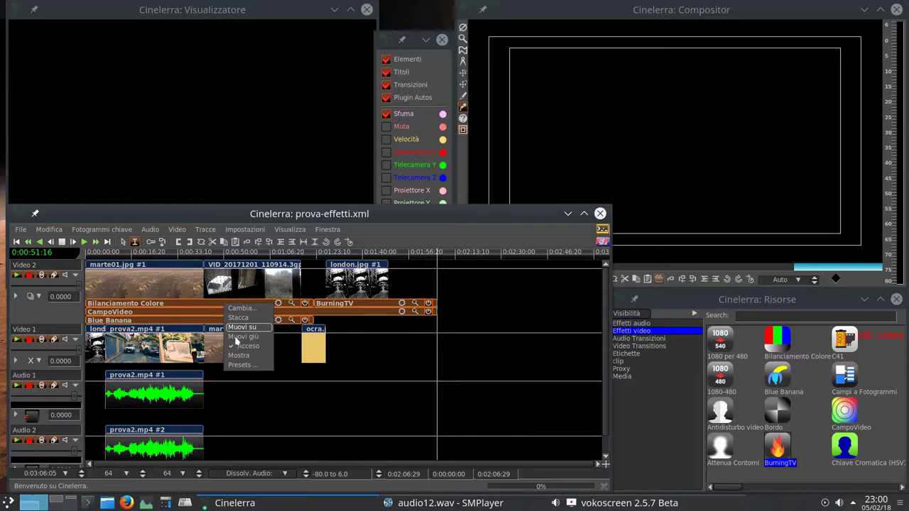
left_click(237, 336)
right_click(224, 318)
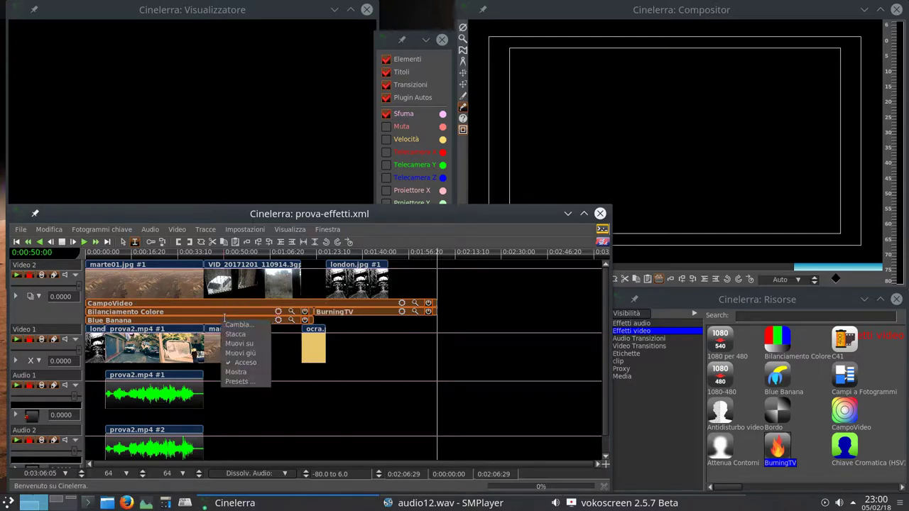
left_click(233, 342)
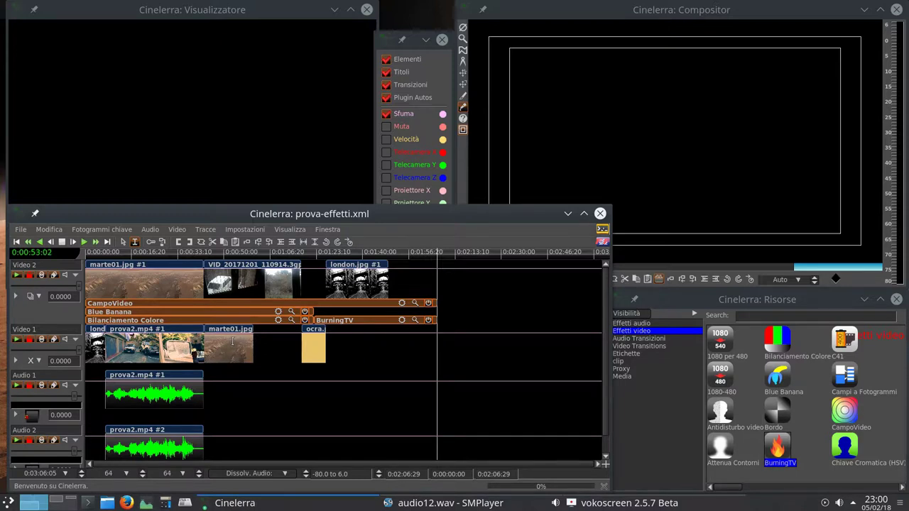
Detach BurningTV from Video 2 and move Bilanciamento Colore up to the first effect row
right_click(367, 321)
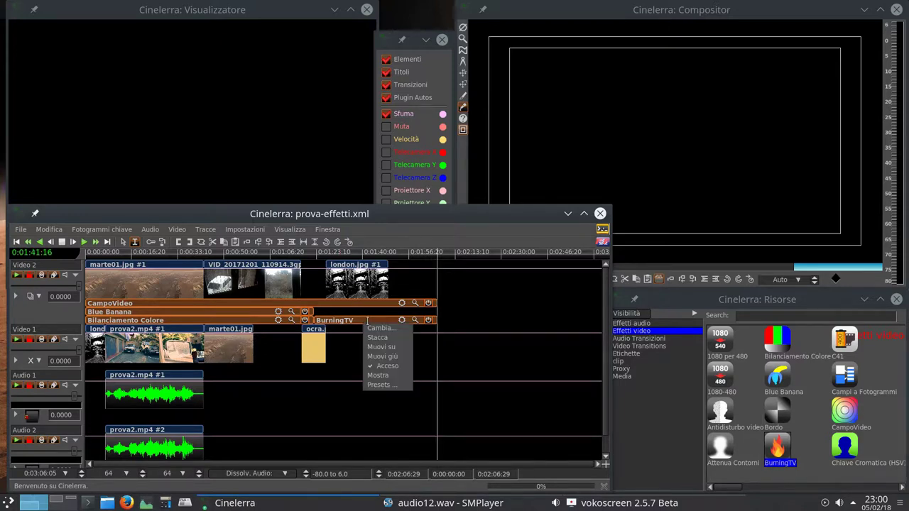
left_click(376, 337)
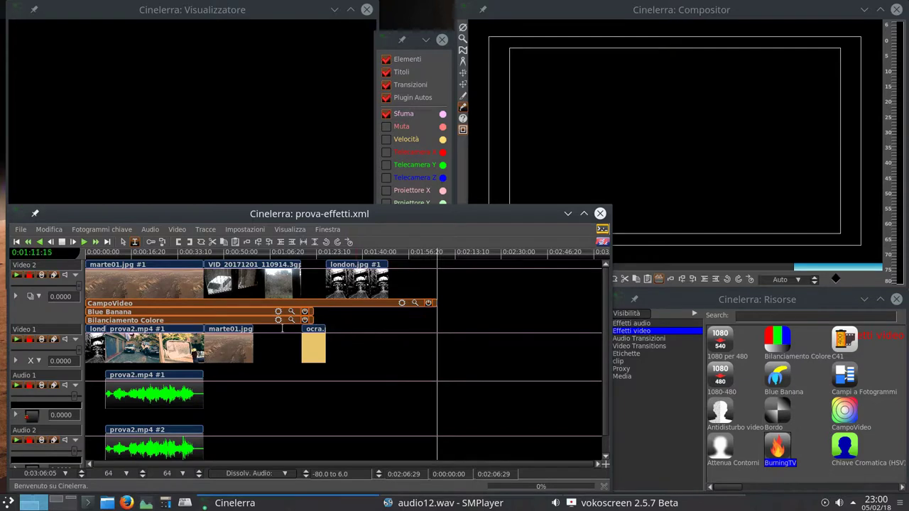
right_click(224, 321)
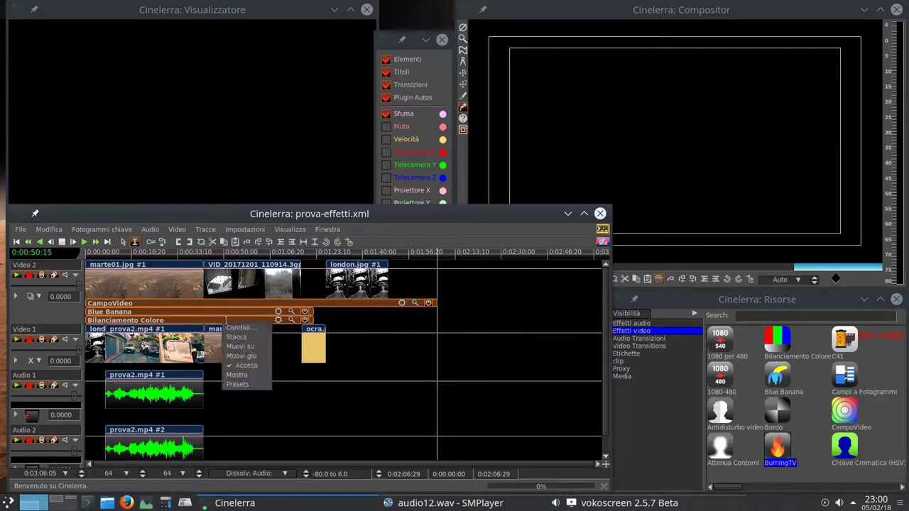
left_click(239, 346)
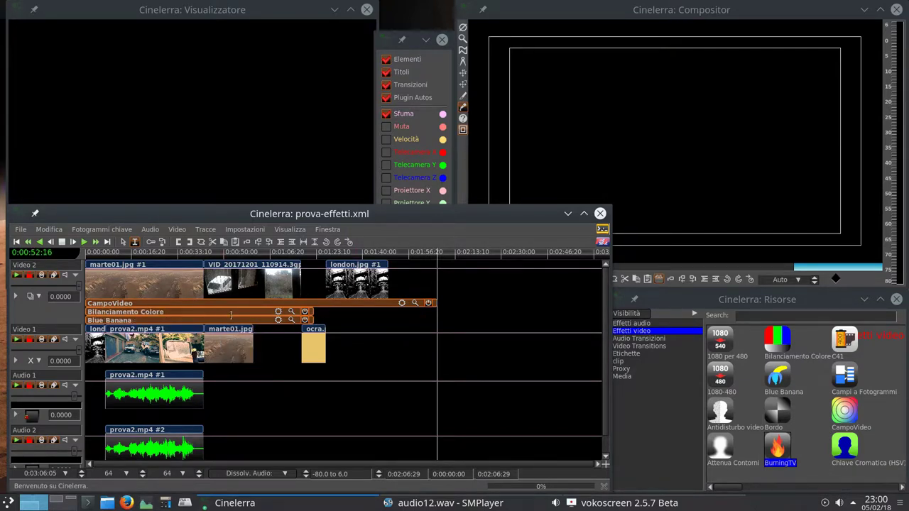
right_click(230, 312)
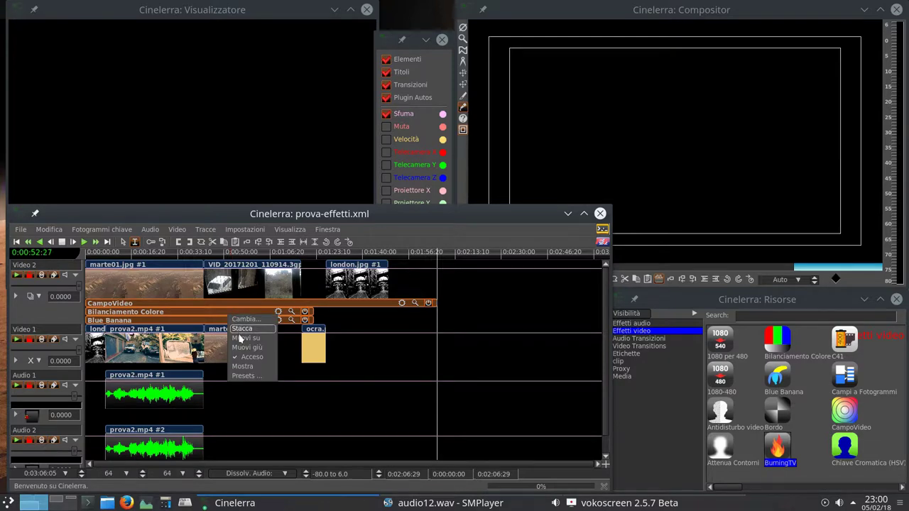
left_click(239, 338)
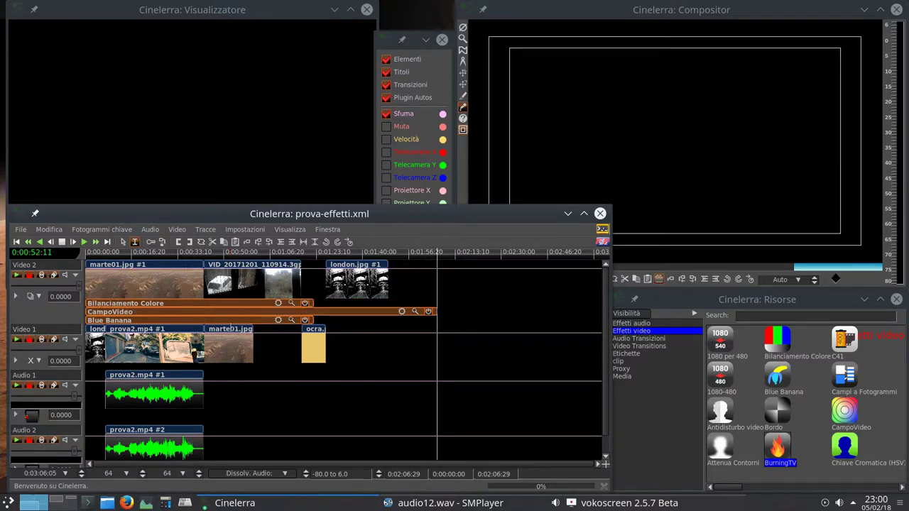
Detach Blue Banana and resize CampoVideo and Bilanciamento Colore to end with the london.jpg clip, at about 0:01:49:17
right_click(232, 320)
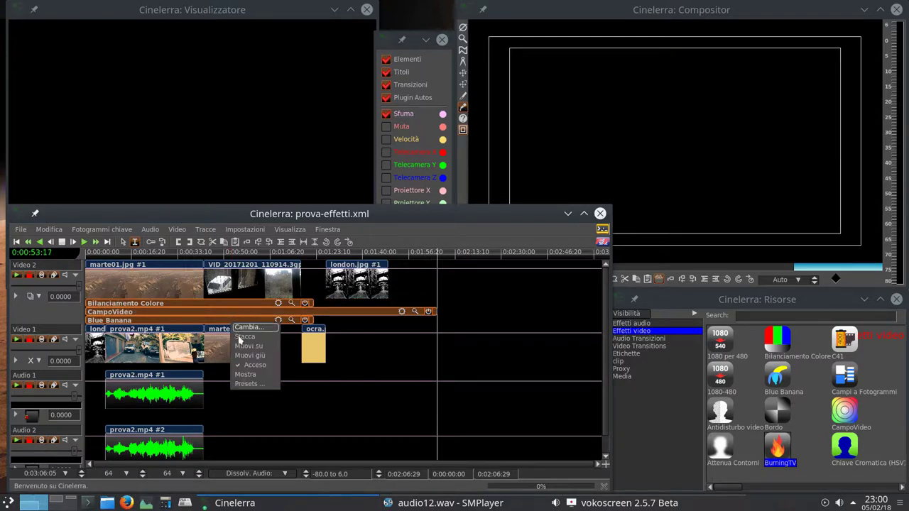
left_click(245, 337)
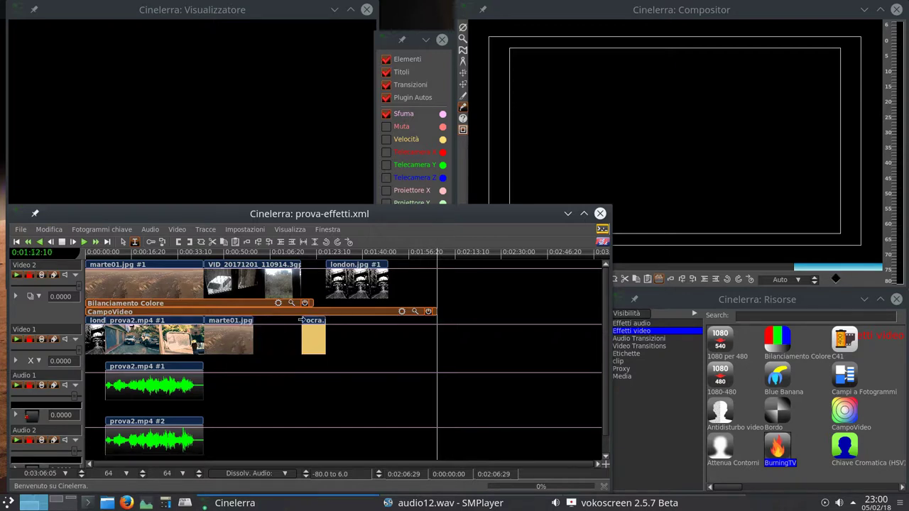
mouse_move(430, 311)
left_mouse_down()
mouse_move(316, 321)
mouse_move(403, 323)
mouse_move(387, 326)
left_mouse_up()
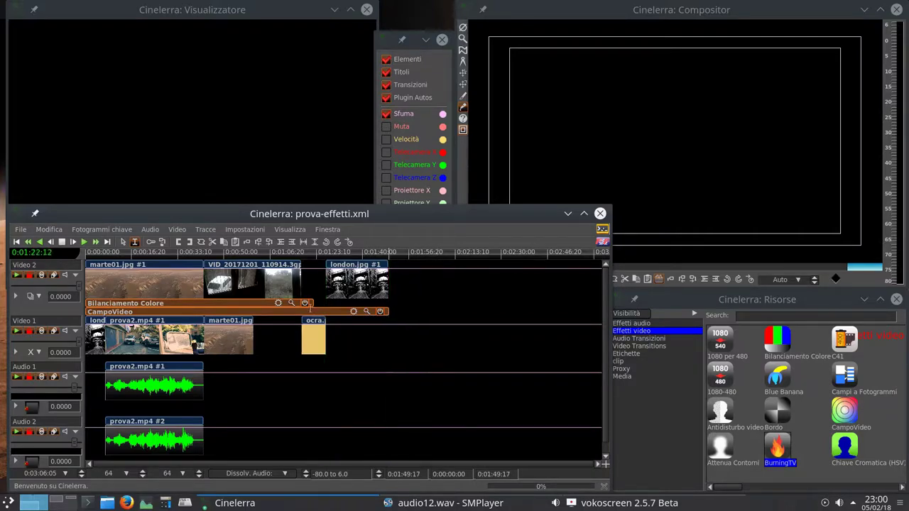
left_click_drag(307, 303, 389, 304)
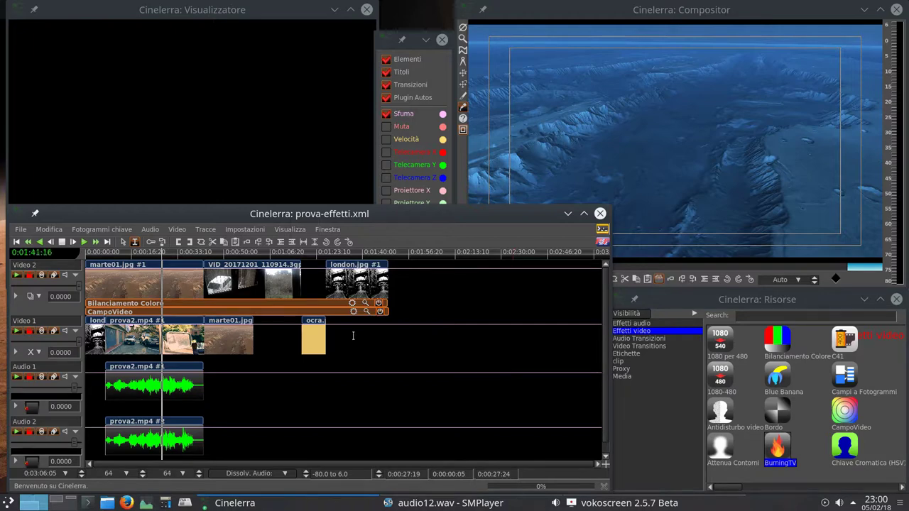
Examine the plugins, shared effects and shared tracks offered for changing Bilanciamento Colore, leaving the effect as it is
right_click(293, 303)
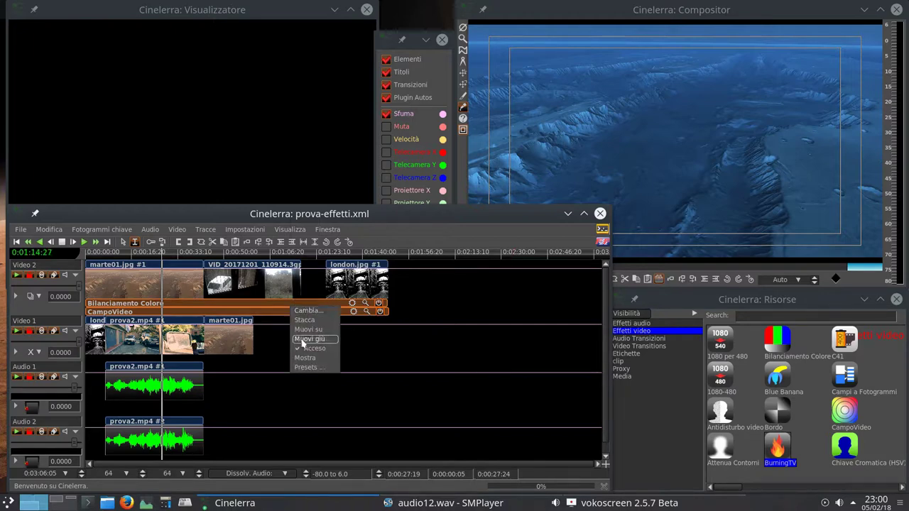
left_click(305, 310)
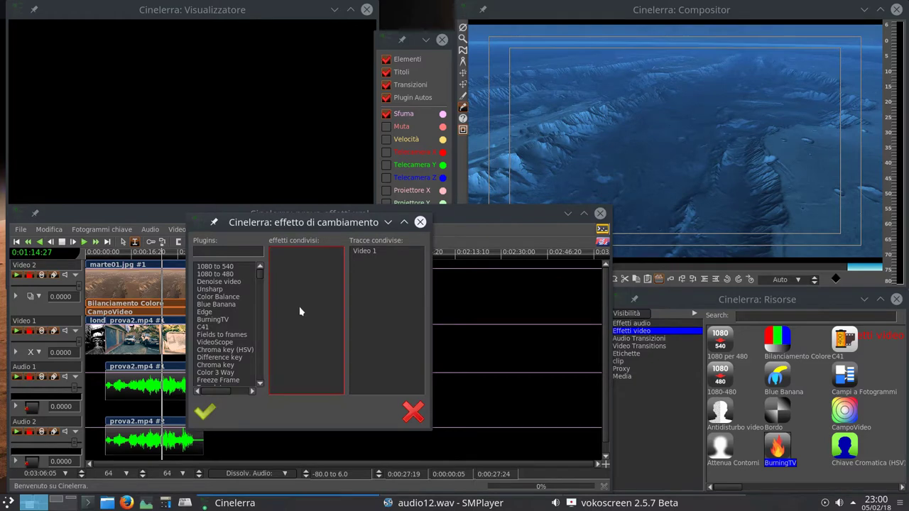
mouse_move(260, 274)
left_mouse_down()
mouse_move(263, 321)
mouse_move(266, 268)
left_mouse_up()
left_click(413, 411)
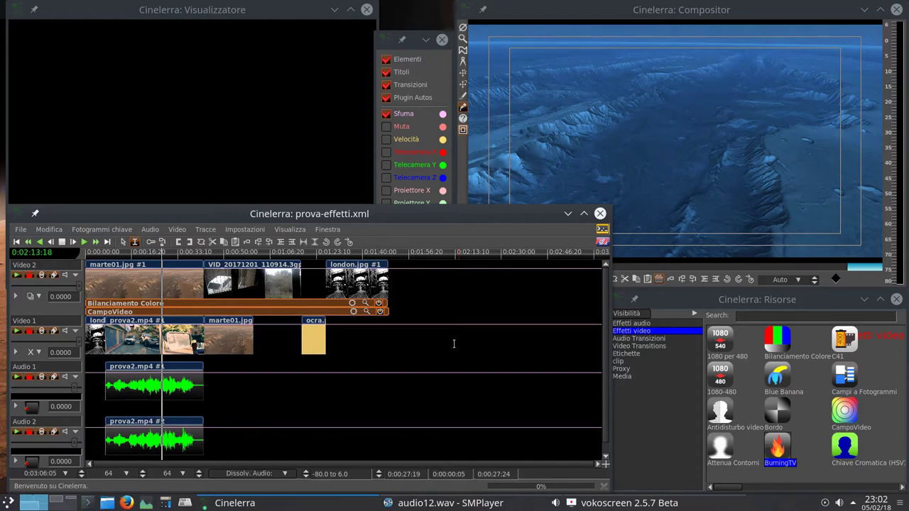
Detach CampoVideo and Bilanciamento Colore from Video 2
right_click(290, 311)
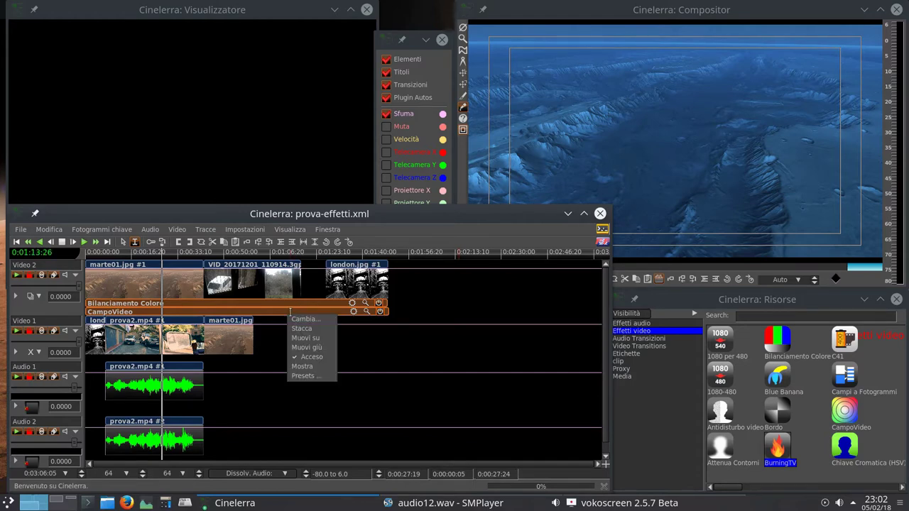
left_click(294, 325)
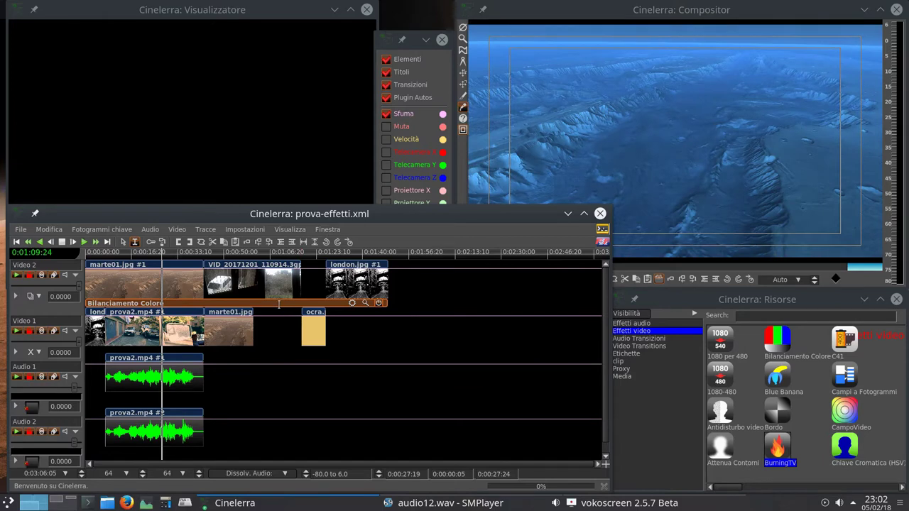
right_click(279, 304)
left_click(308, 326)
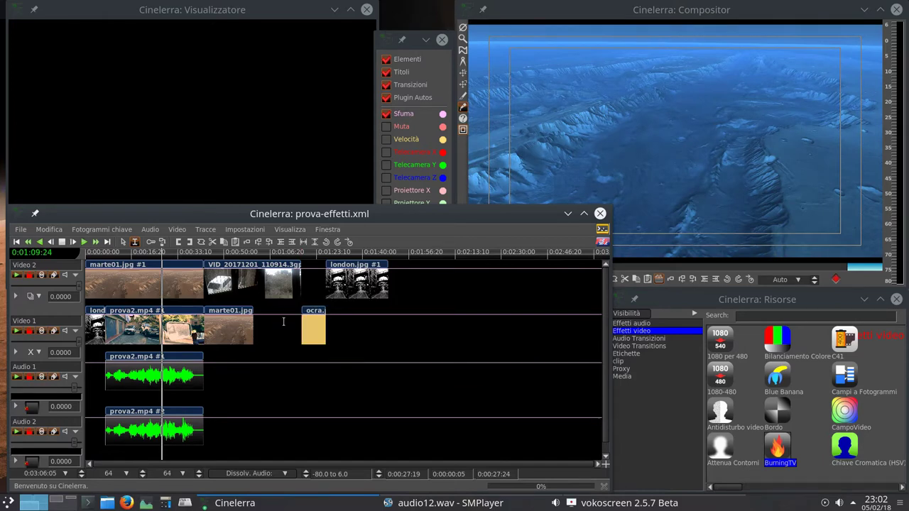